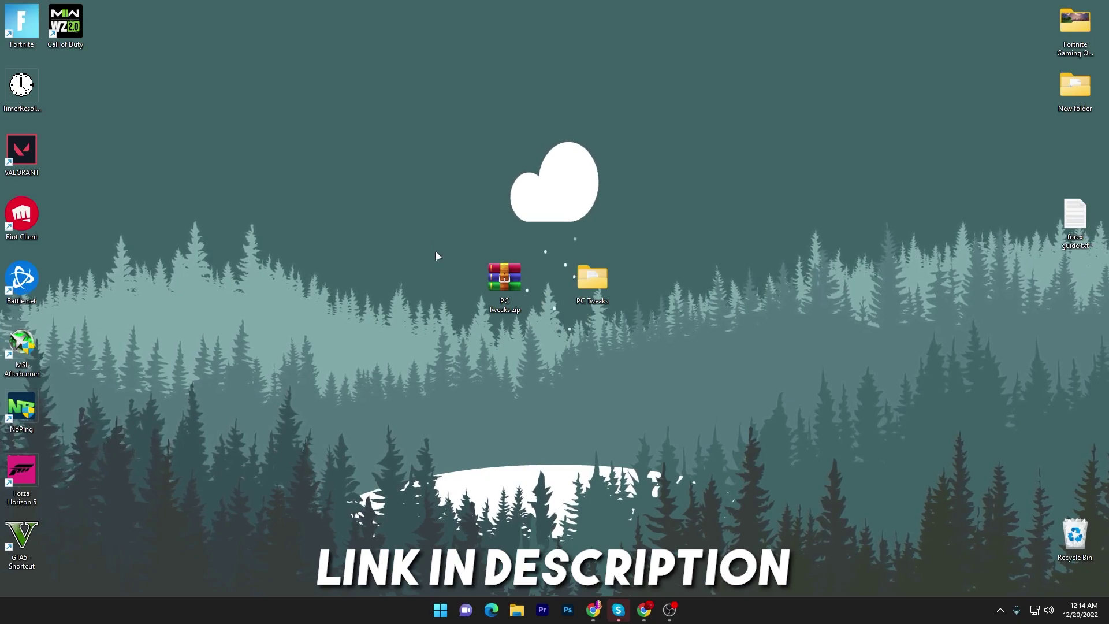
- Switch to Chrome, open the "How to GET MAX FPS & Performance In Fortnite Chapter 4!" post and follow its download link
click(647, 611)
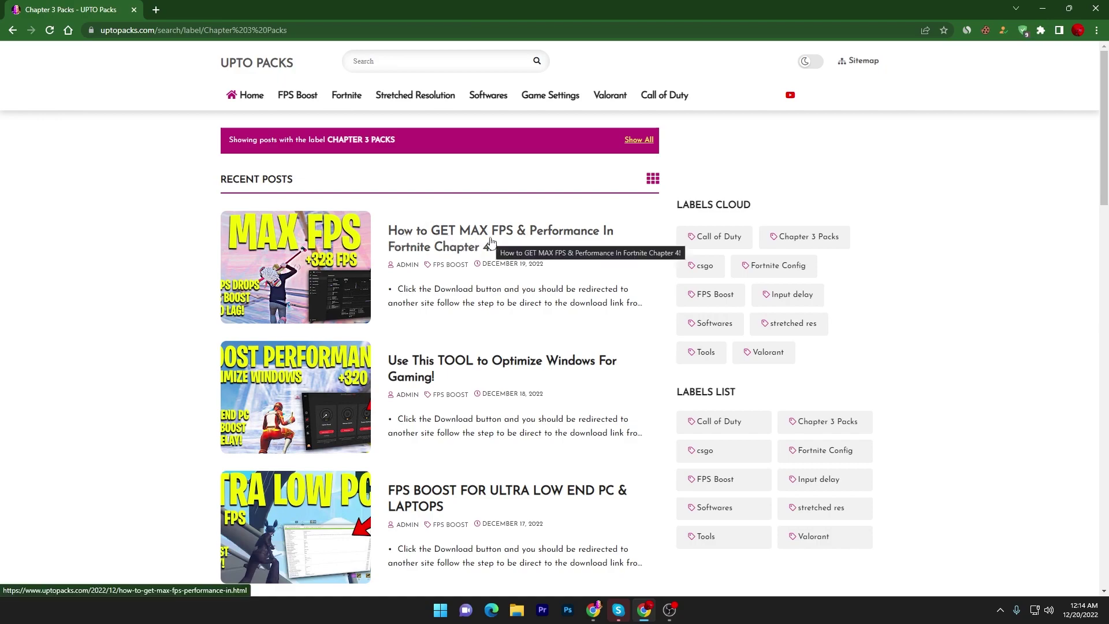
click(327, 253)
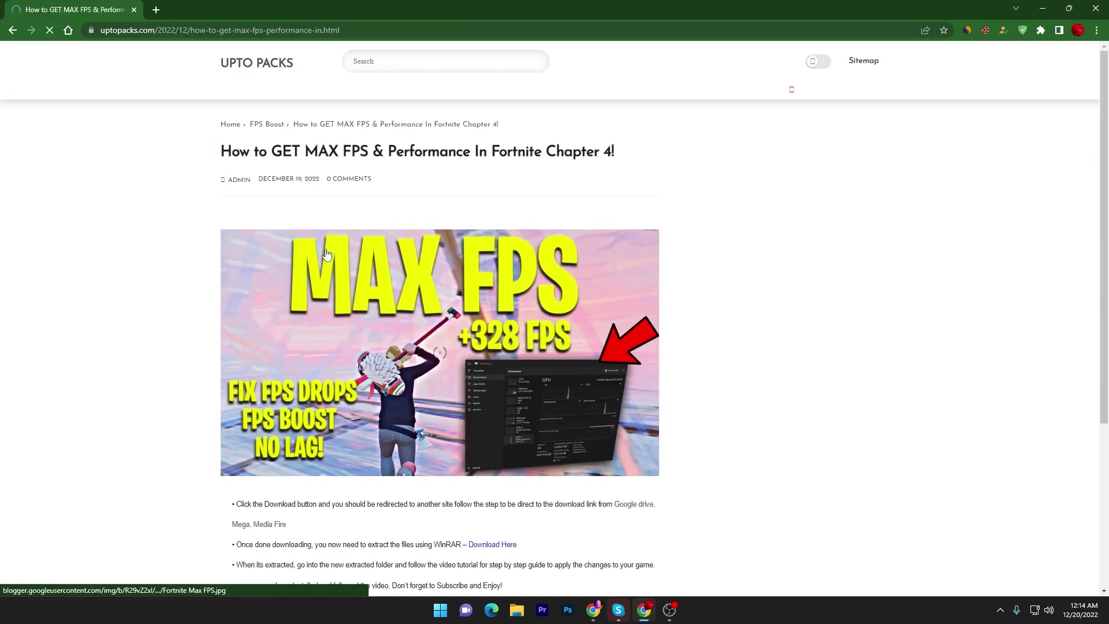
scroll(342, 243, down, 10)
click(449, 182)
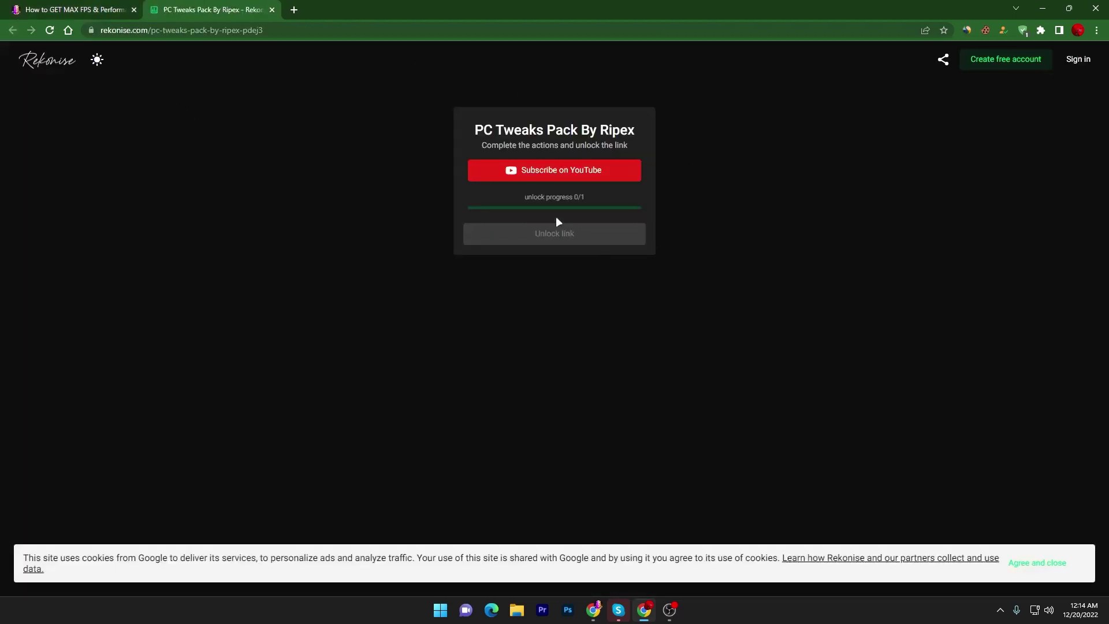
- Visit the YouTube channel required to unlock the PC Tweaks Pack, close its page and return to the desktop
click(570, 172)
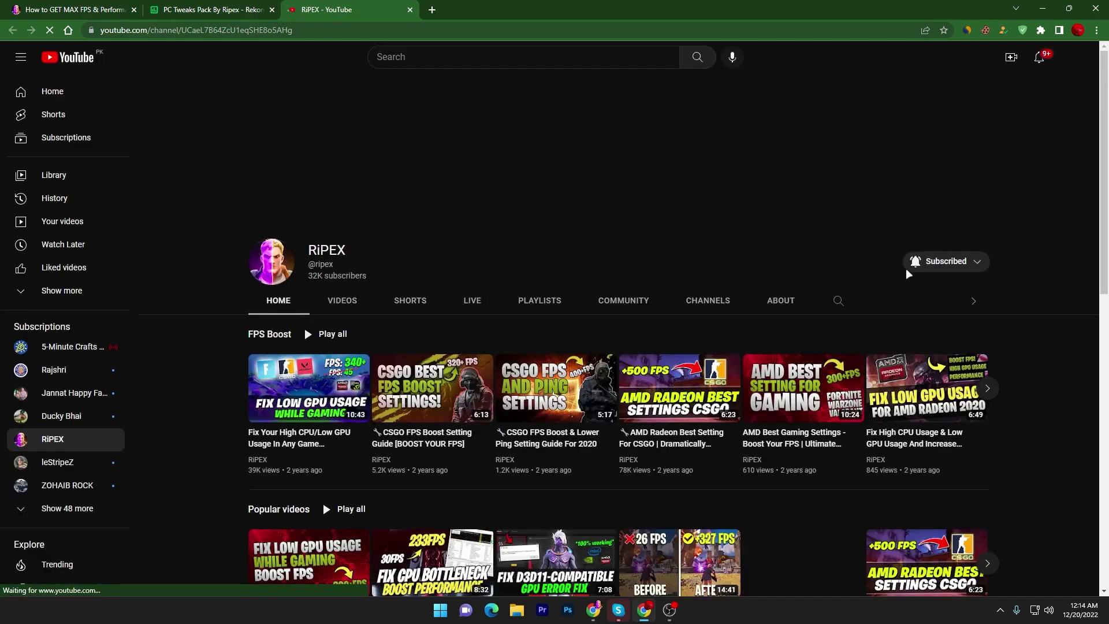
click(412, 11)
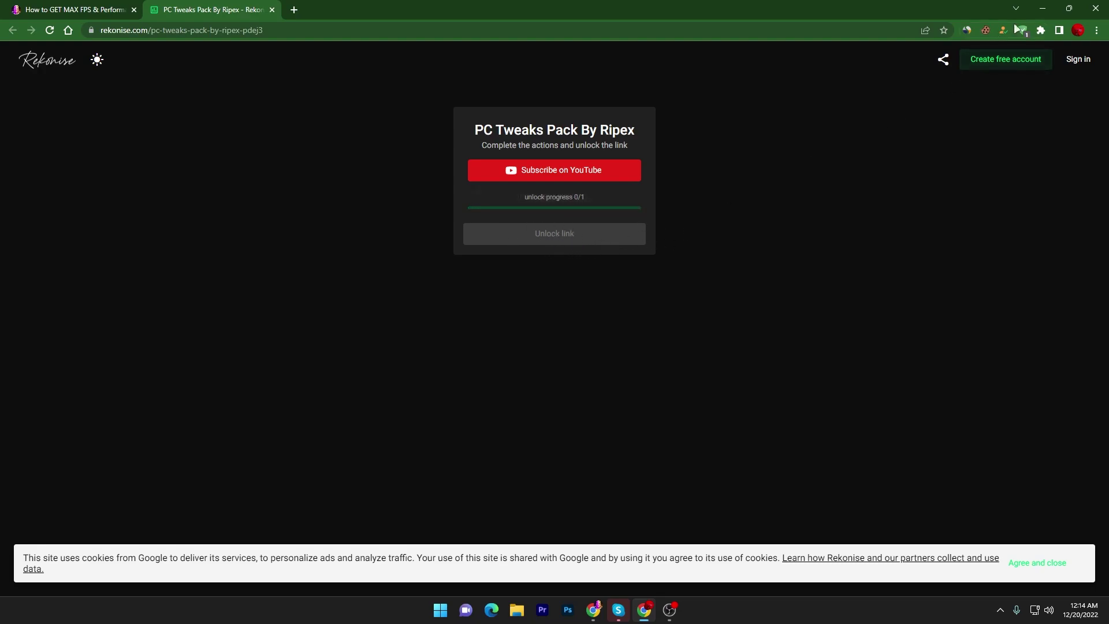
click(1043, 8)
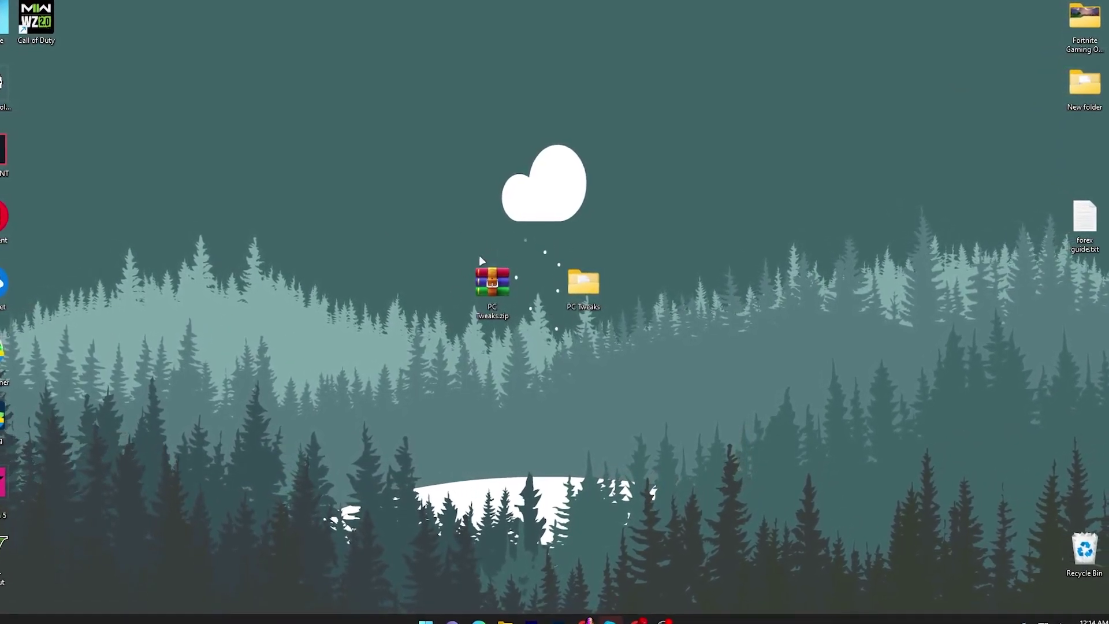
- Open the PC Tweaks folder from the desktop and reposition its window
double_click(576, 286)
drag(464, 175, 533, 74)
right_click(494, 168)
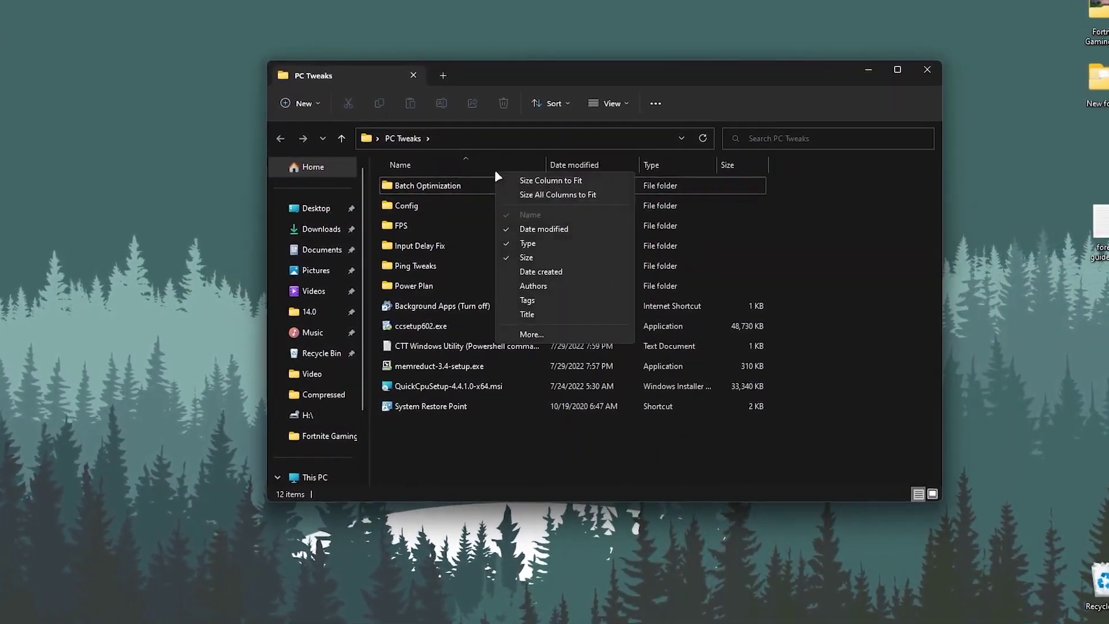
click(861, 255)
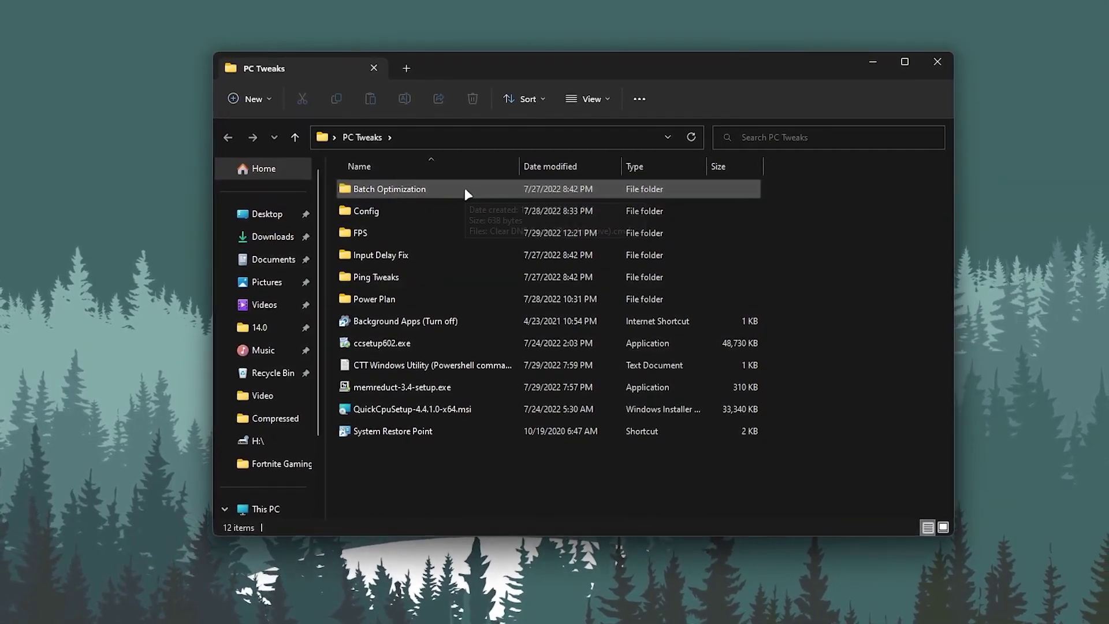
- Run Clear DNS Cache (Ping Improve).cmd from the Batch Optimization folder and dismiss its console
double_click(463, 191)
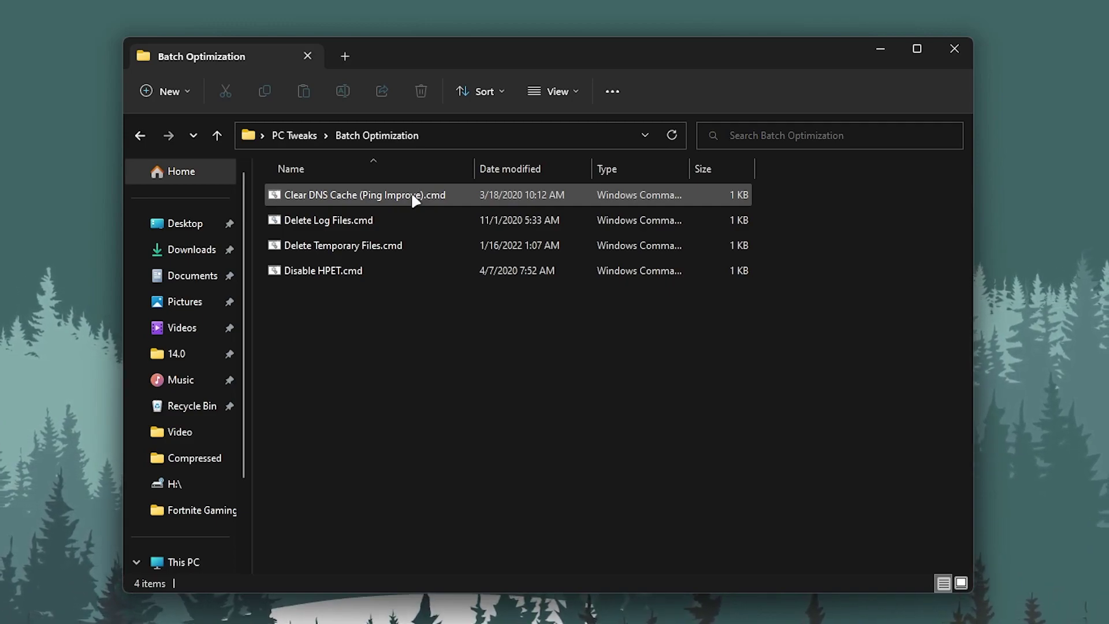
double_click(410, 196)
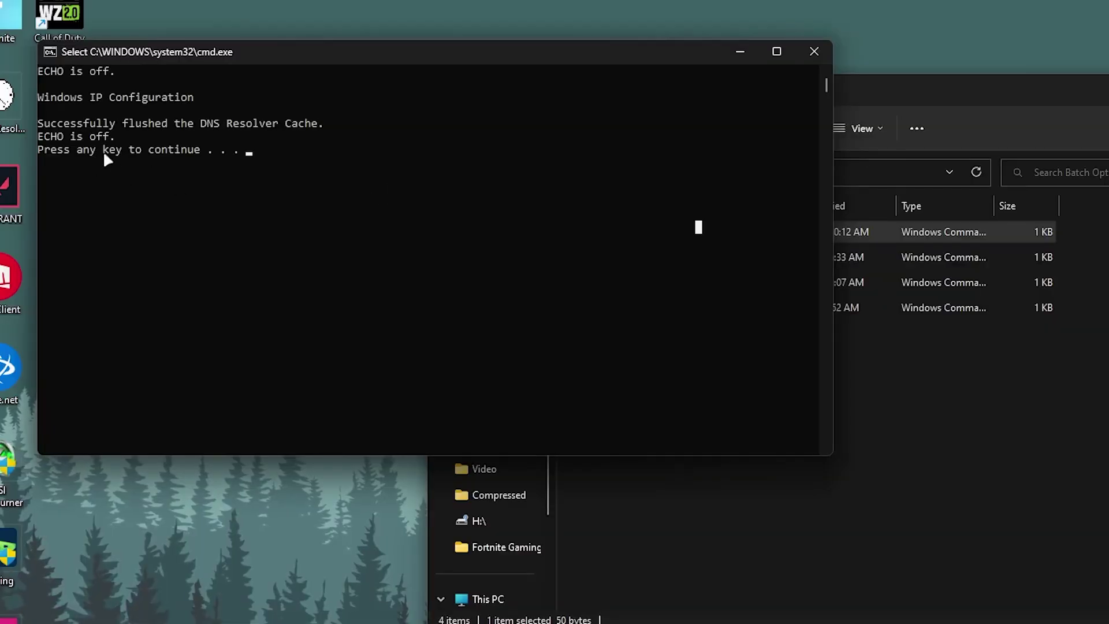
key(Return)
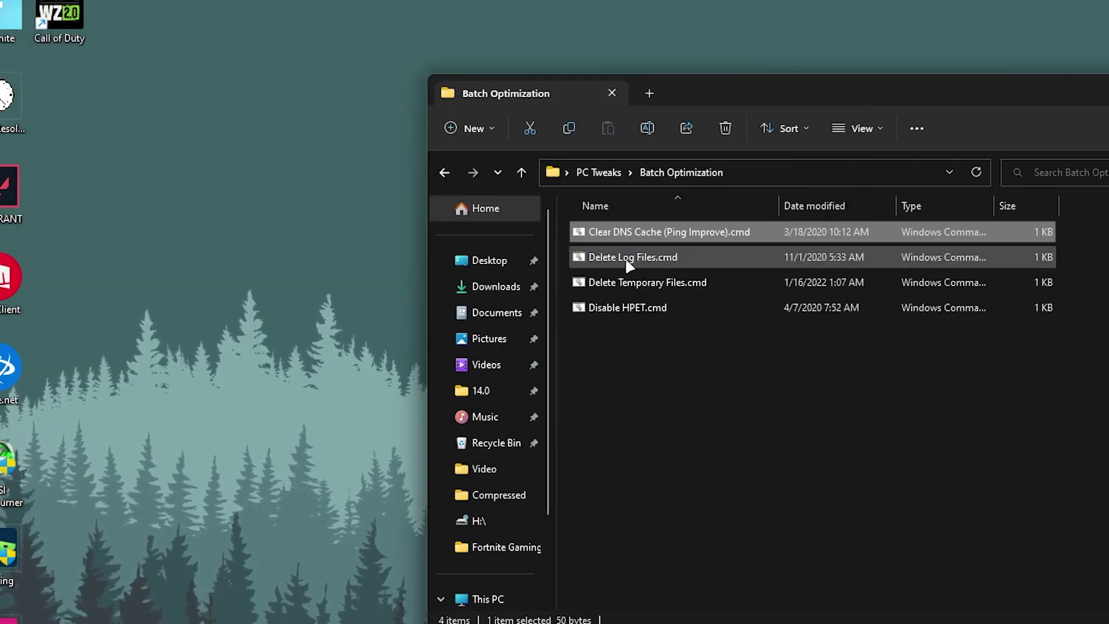
- Run Delete Log Files.cmd, move its console aside, and run Delete Temporary Files.cmd
double_click(625, 258)
drag(277, 72, 979, 133)
double_click(637, 283)
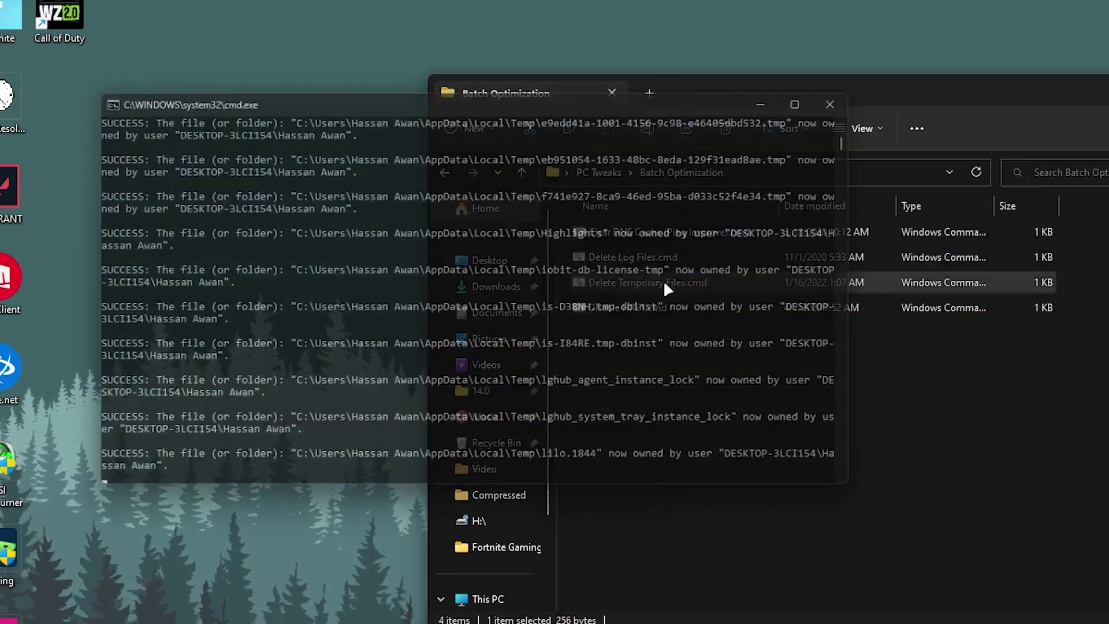
key(Return)
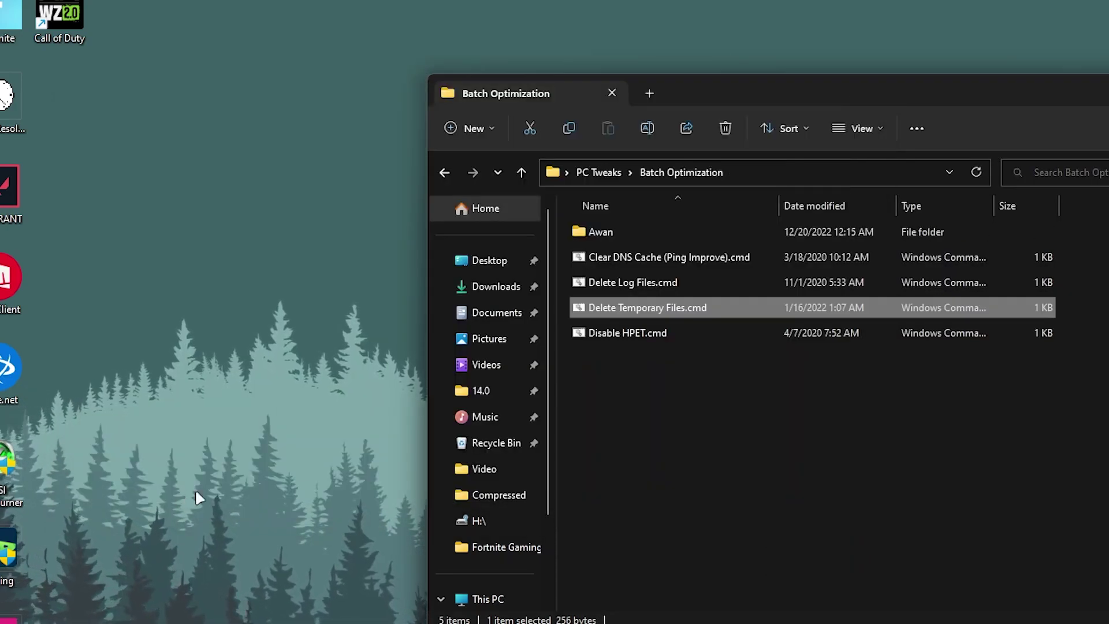
- Run Disable HPET.cmd and dismiss both its console and the log deletion console
double_click(616, 333)
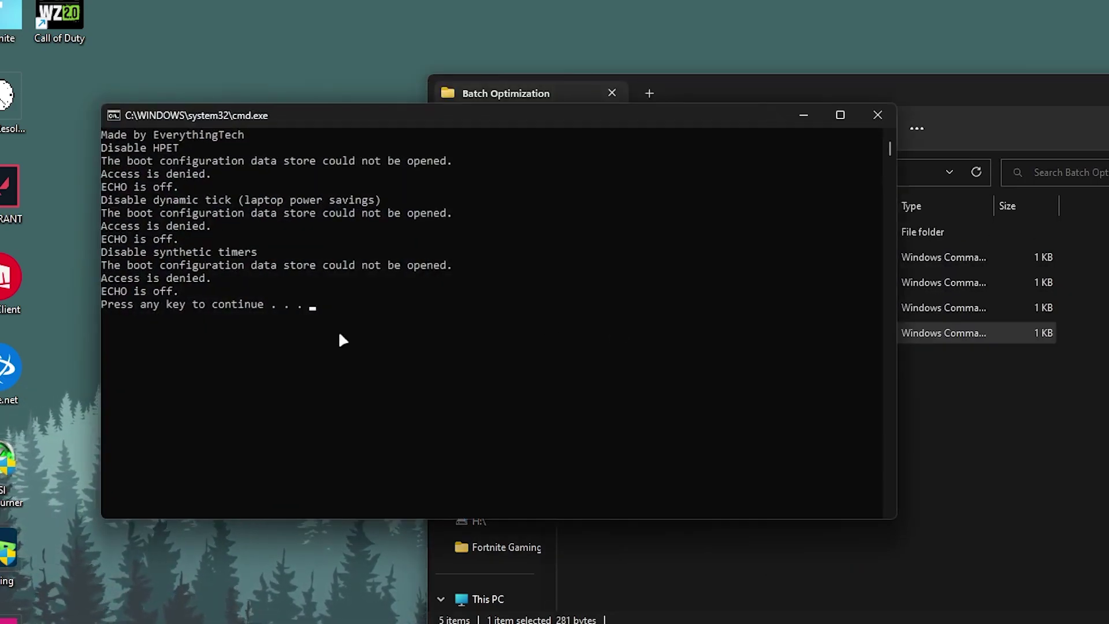
key(Return)
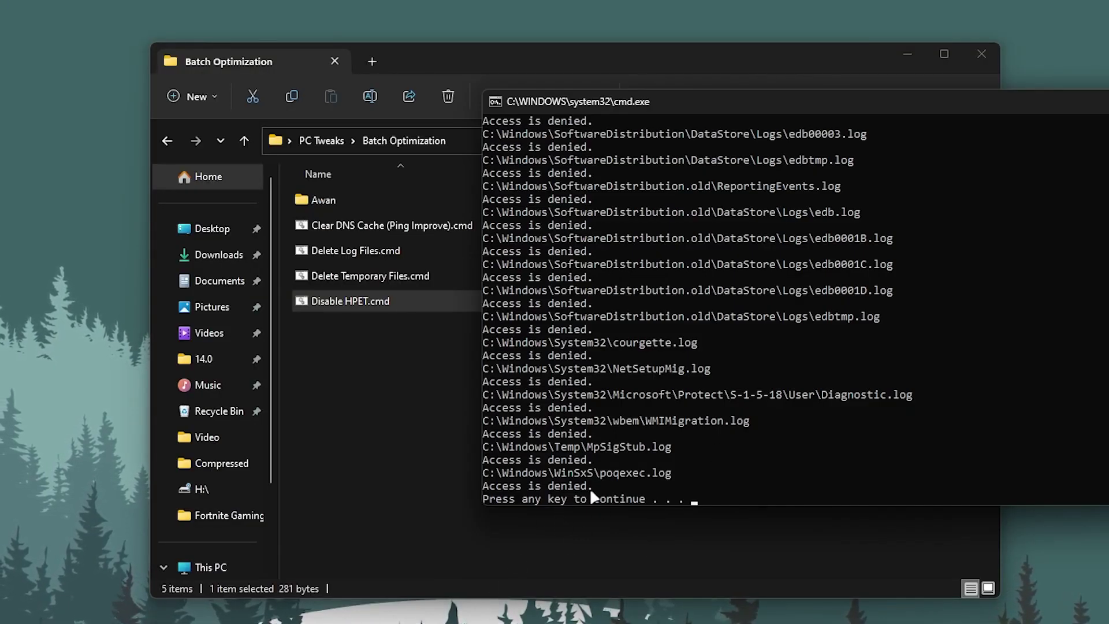
key(Return)
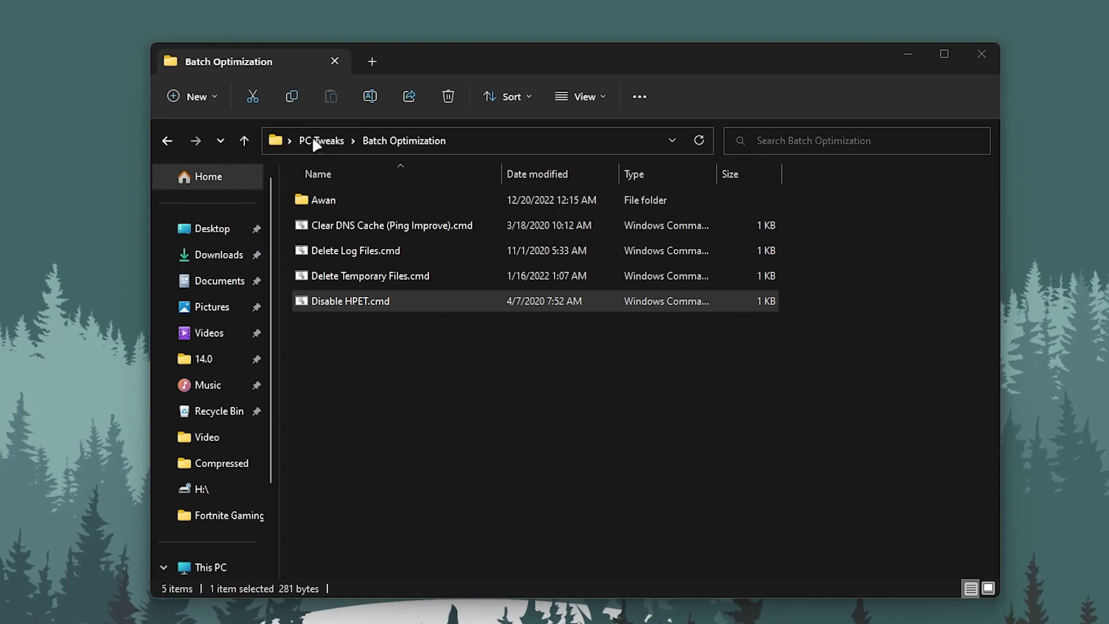
- Go back to PC Tweaks and copy GameUserSettings.ini from the Config folder
key(alt+Up)
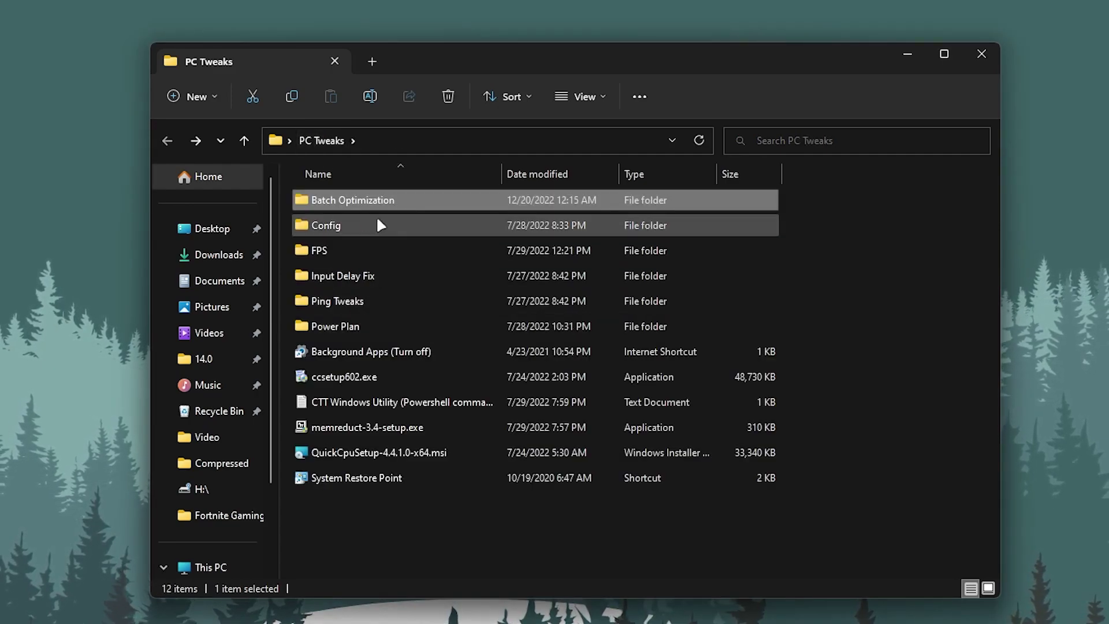
double_click(379, 220)
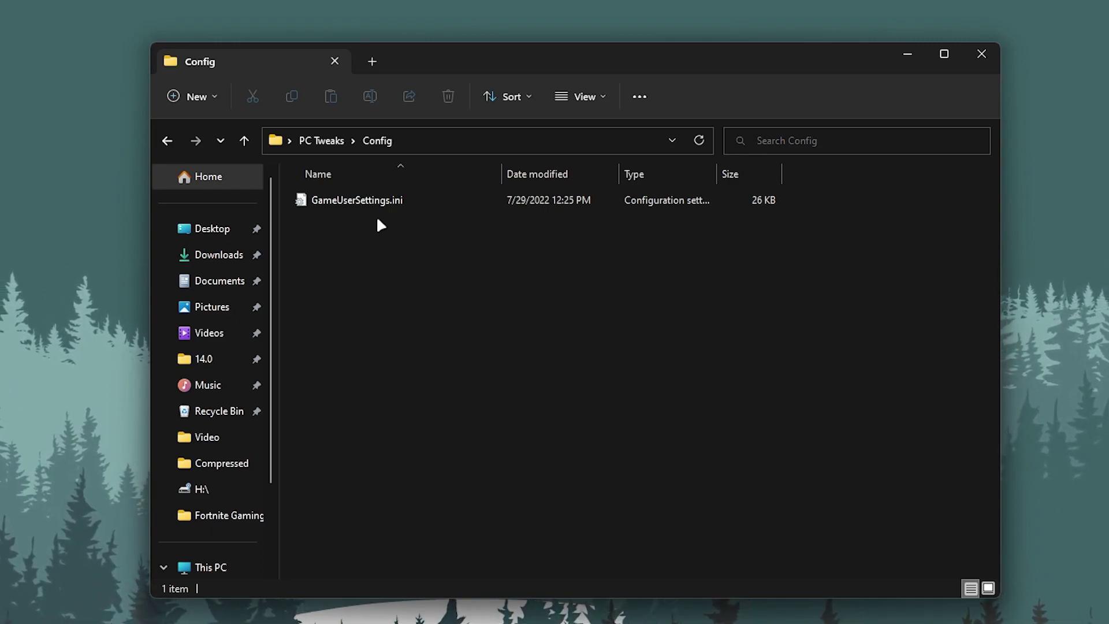
right_click(359, 203)
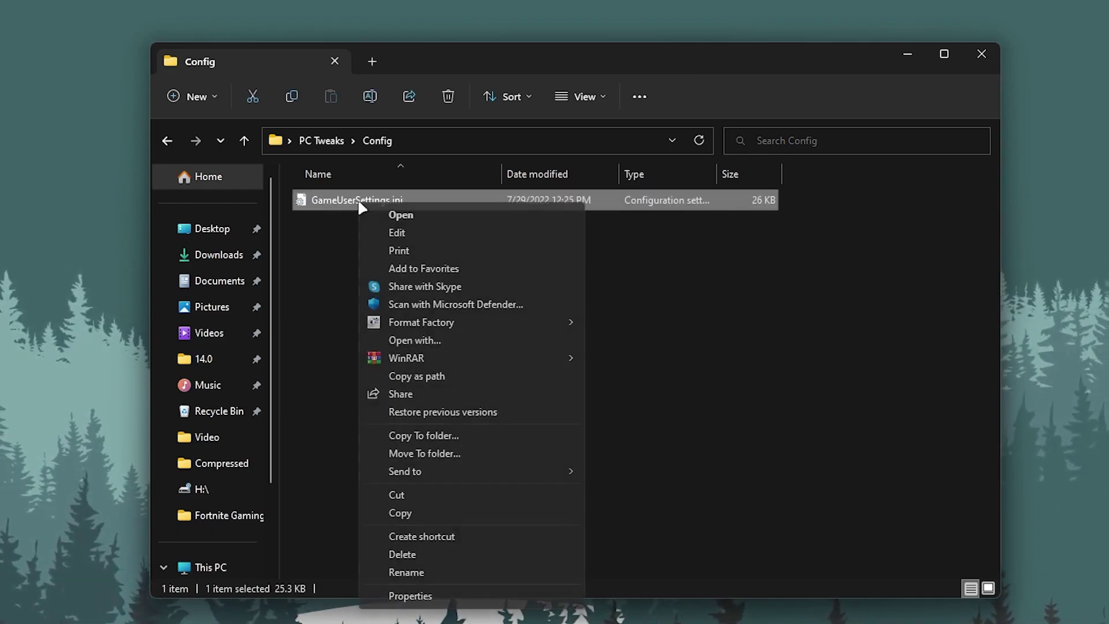
click(421, 512)
- Navigate to %appdata% and open the Local folder under AppData
click(411, 138)
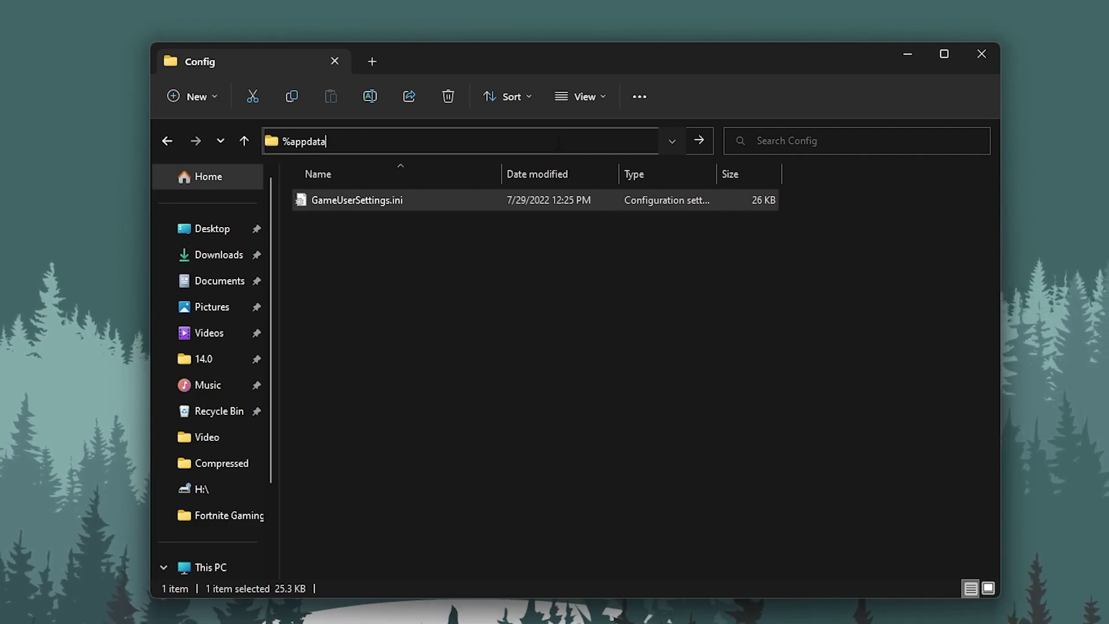
key(Return)
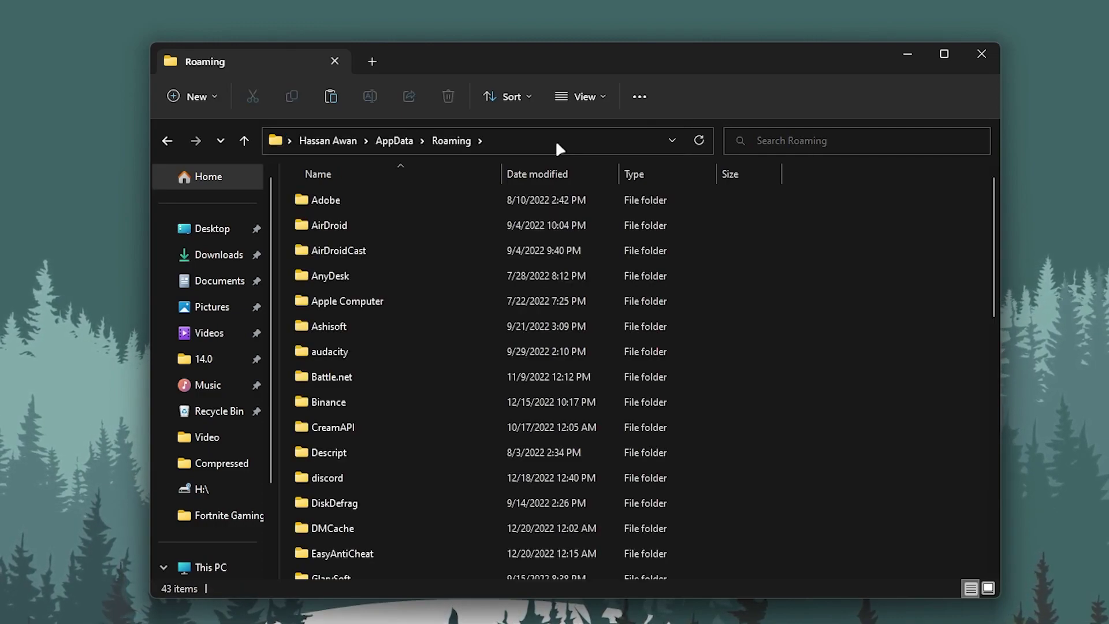
click(397, 140)
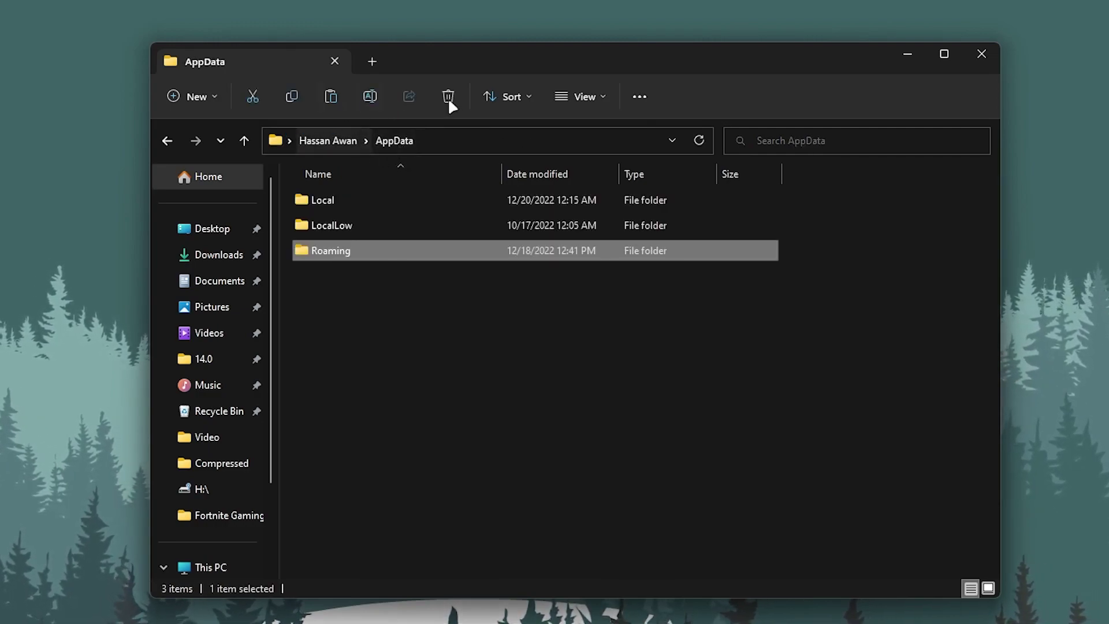
double_click(330, 196)
- Open the WindowsClient folder under FortniteGame, Saved, Config
scroll(373, 278, down, 1)
scroll(369, 295, down, 4)
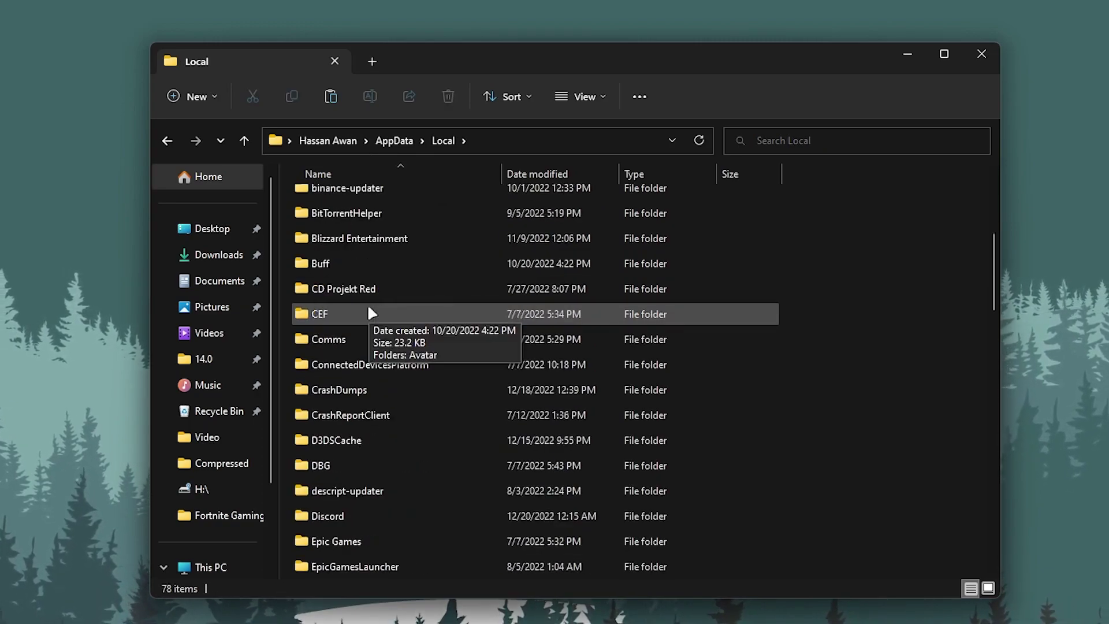
scroll(363, 320, down, 6)
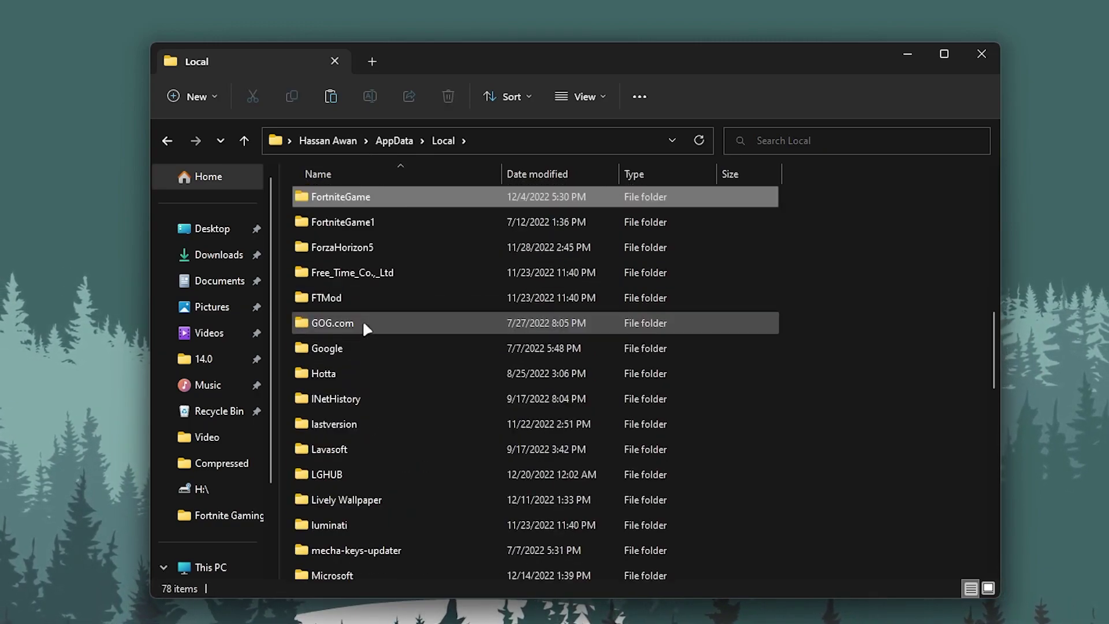
double_click(338, 196)
double_click(336, 197)
double_click(334, 225)
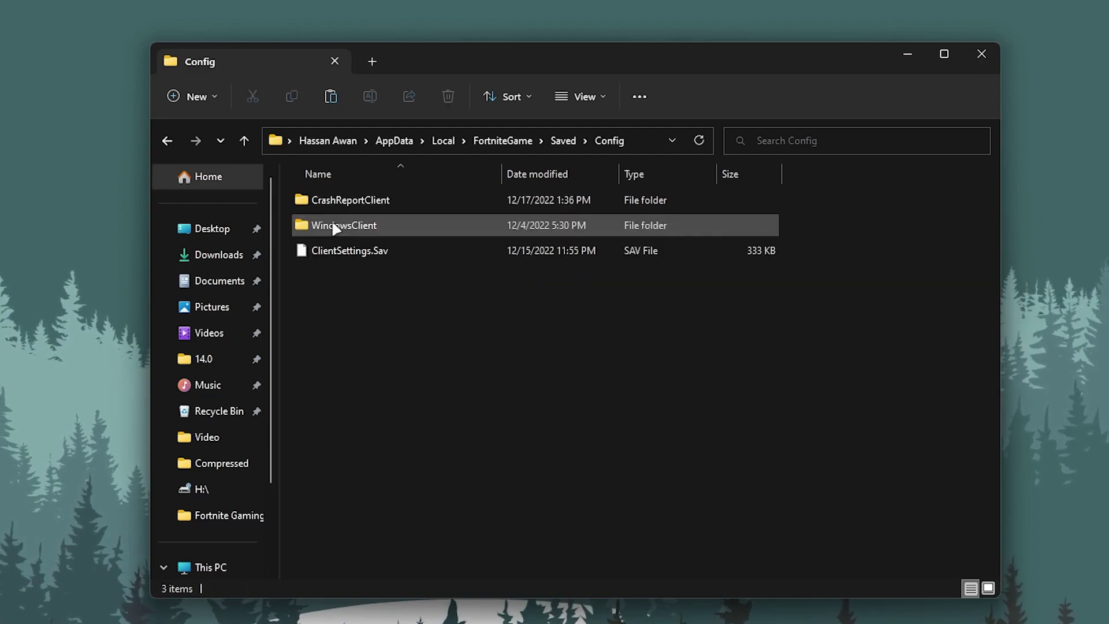
double_click(334, 224)
- Try to paste the copied GameUserSettings.ini into Fortnite's WindowsClient folder
right_click(414, 282)
click(453, 395)
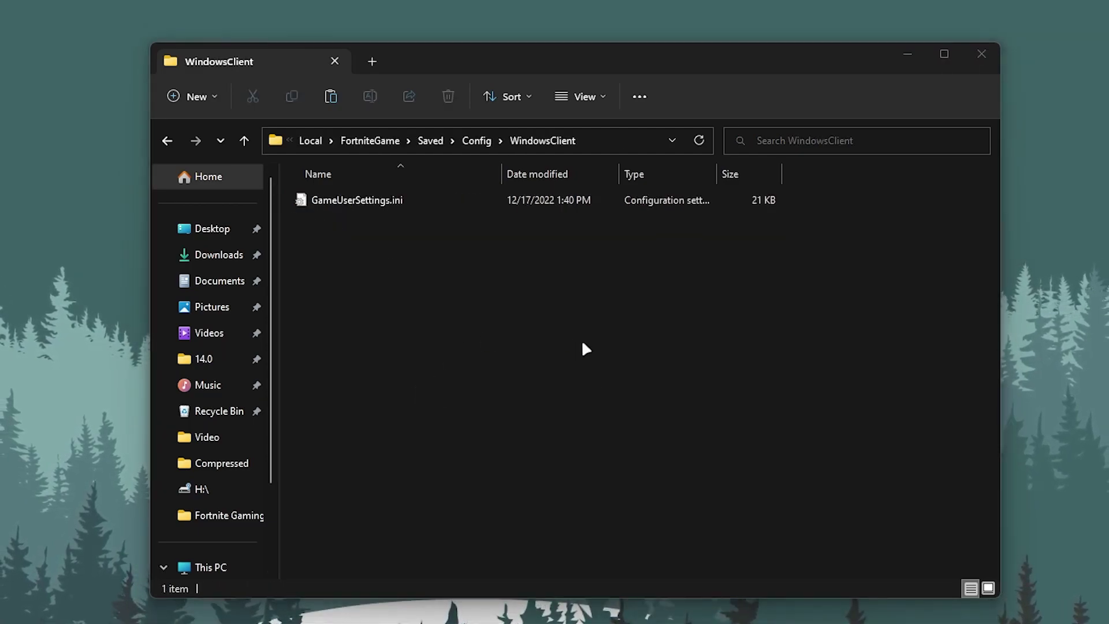
click(239, 151)
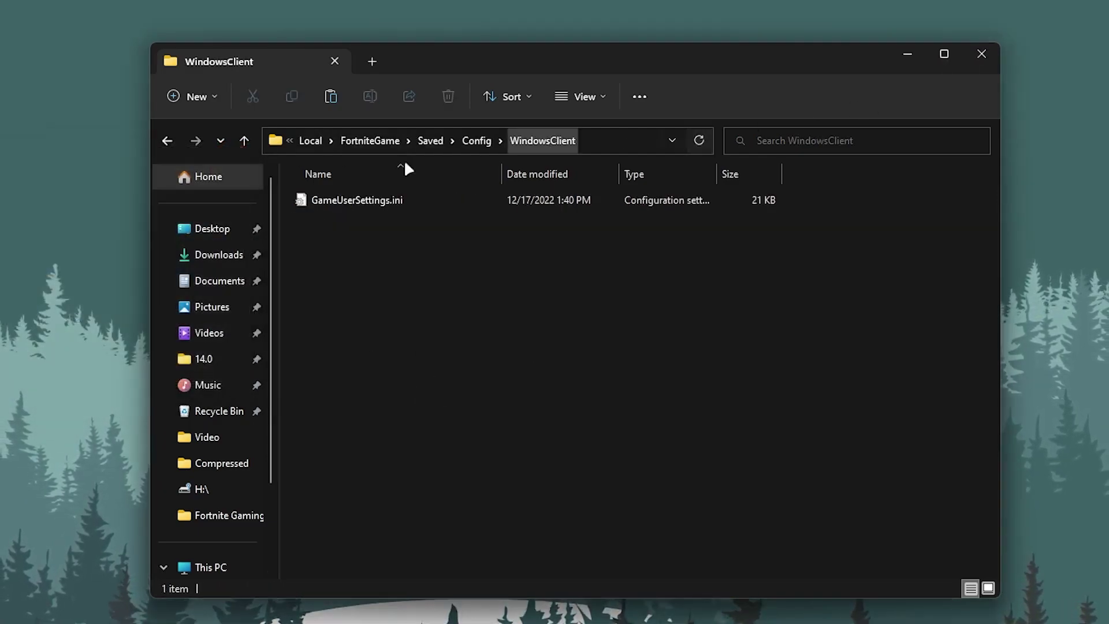
- Close the WindowsClient window, reopen PC Tweaks from the desktop and open its FPS folder
click(973, 57)
double_click(525, 335)
double_click(320, 249)
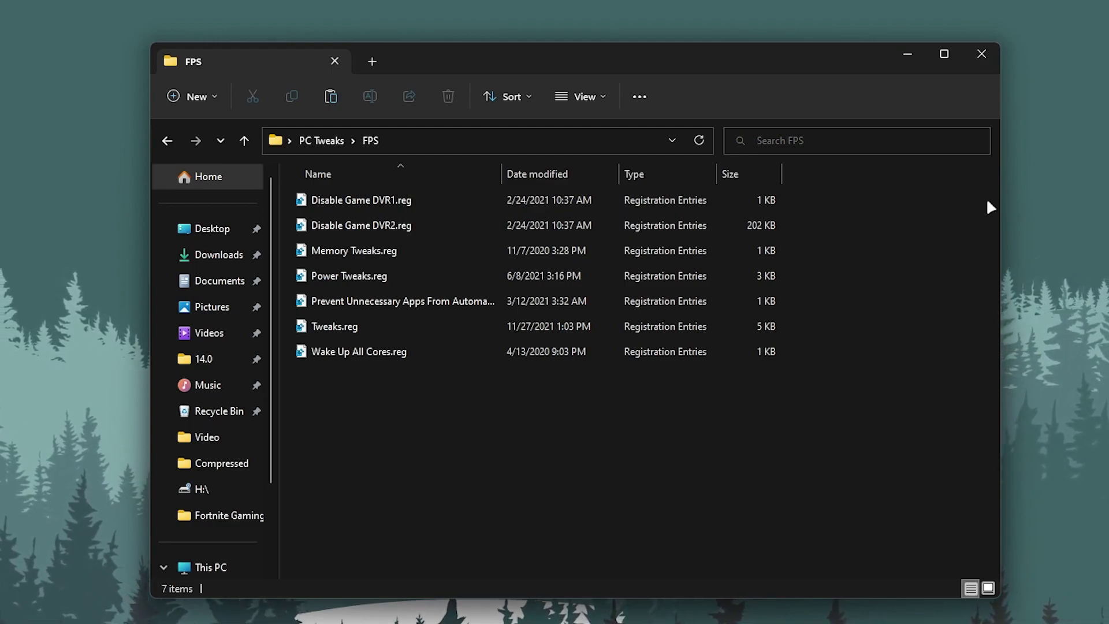
drag(386, 415, 431, 188)
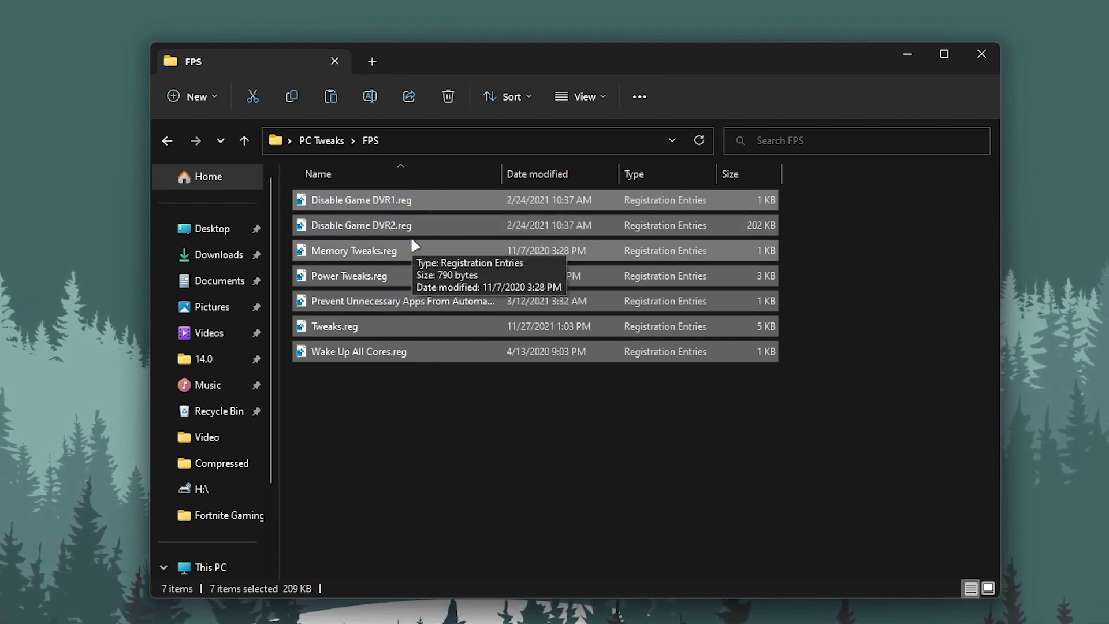
click(358, 371)
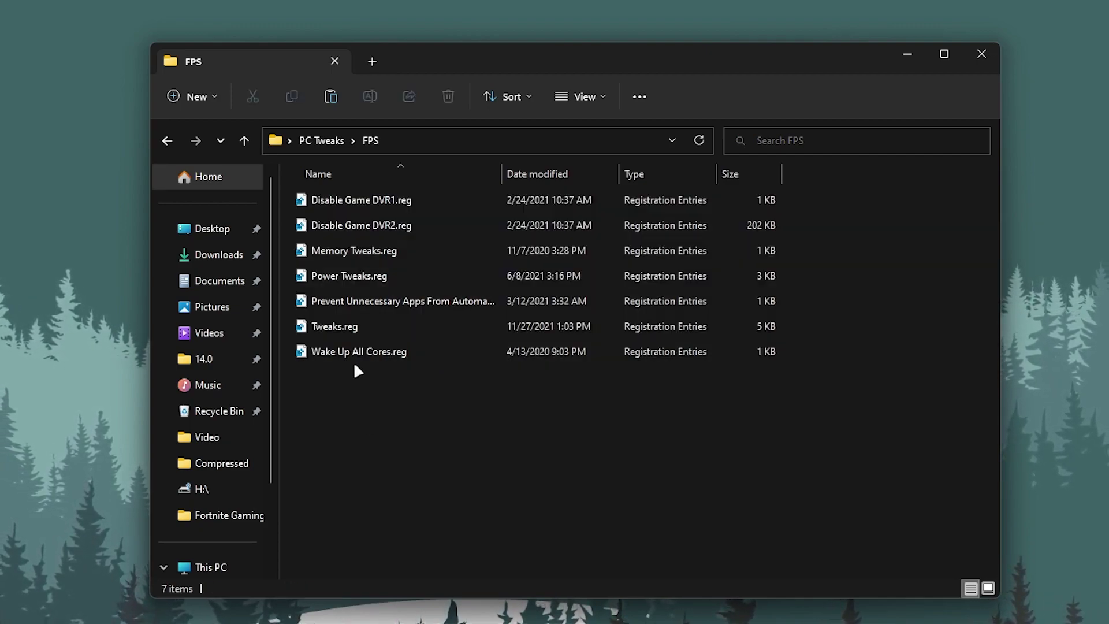
- Add Disable Game DVR1.reg and Disable Game DVR2.reg to the registry, accepting the confirmation for each
double_click(338, 202)
click(593, 388)
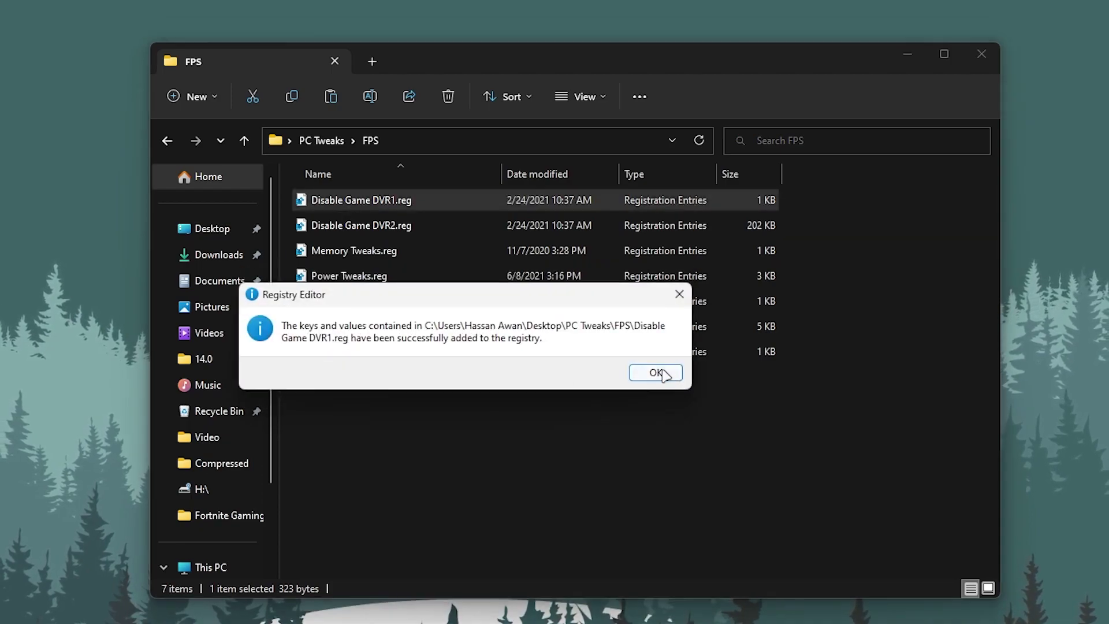
click(658, 373)
double_click(401, 225)
click(596, 388)
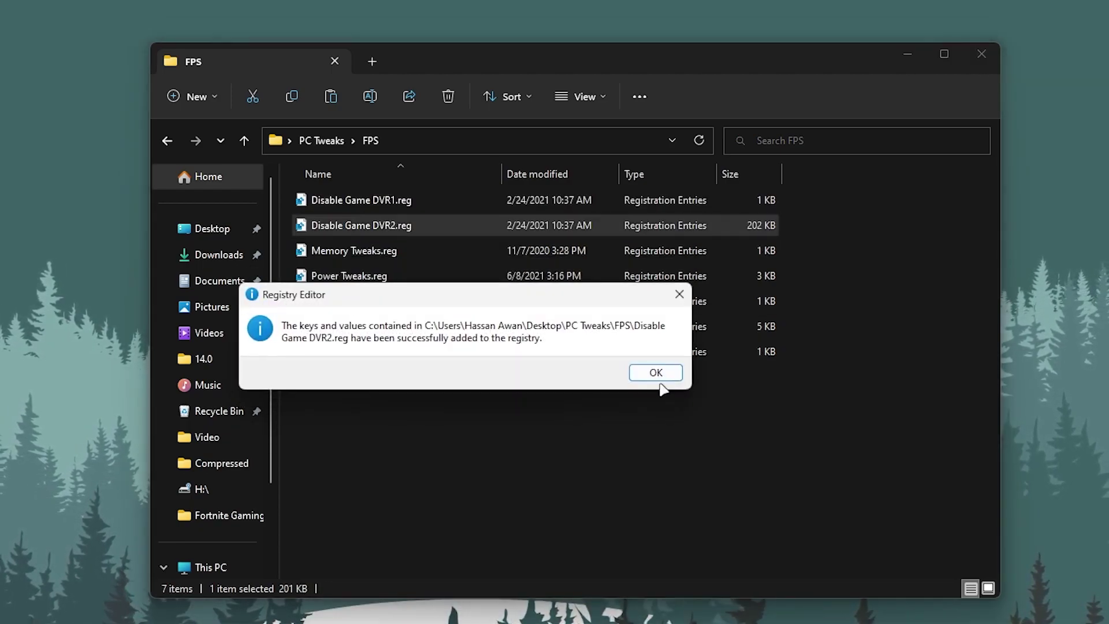
click(657, 373)
- Clear the selection of the remaining FPS registry files and return to the PC Tweaks folder
drag(505, 348, 418, 281)
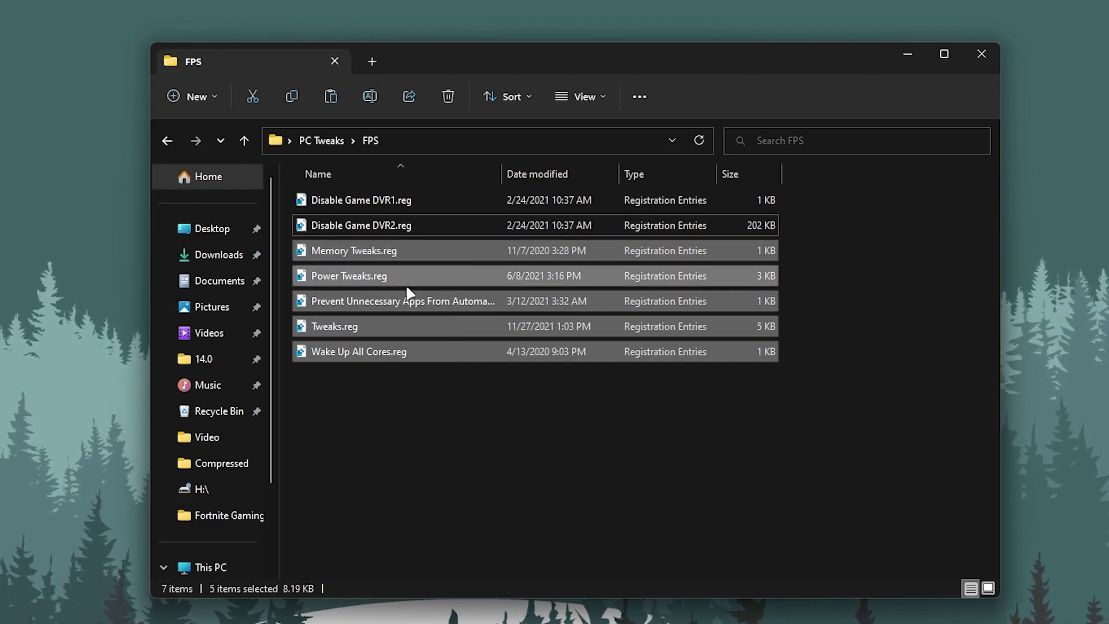
click(378, 401)
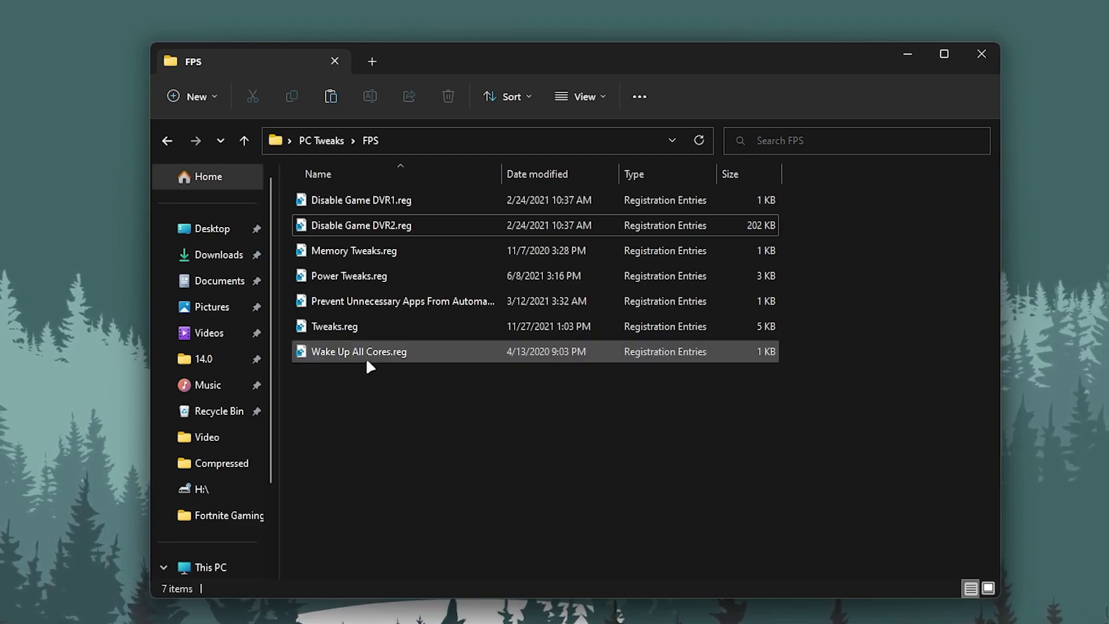
click(323, 140)
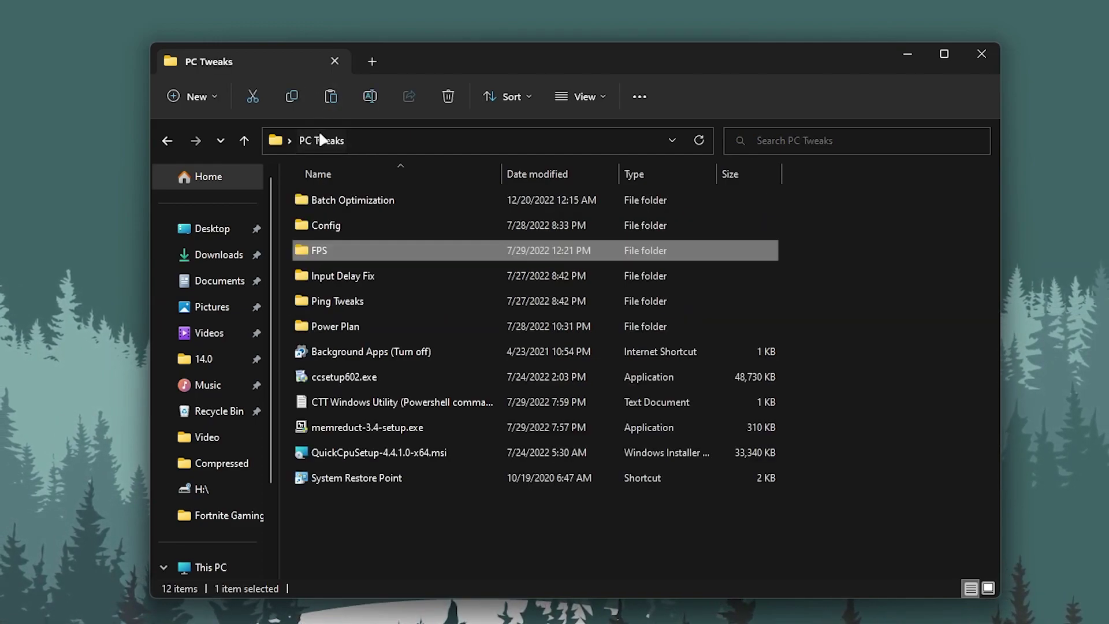
- Open Keyboard Optimization under Input Delay Fix's 1-Mouse & Keyboard Tweaks and add 1 - keyboard Optimization.reg to the registry
double_click(342, 277)
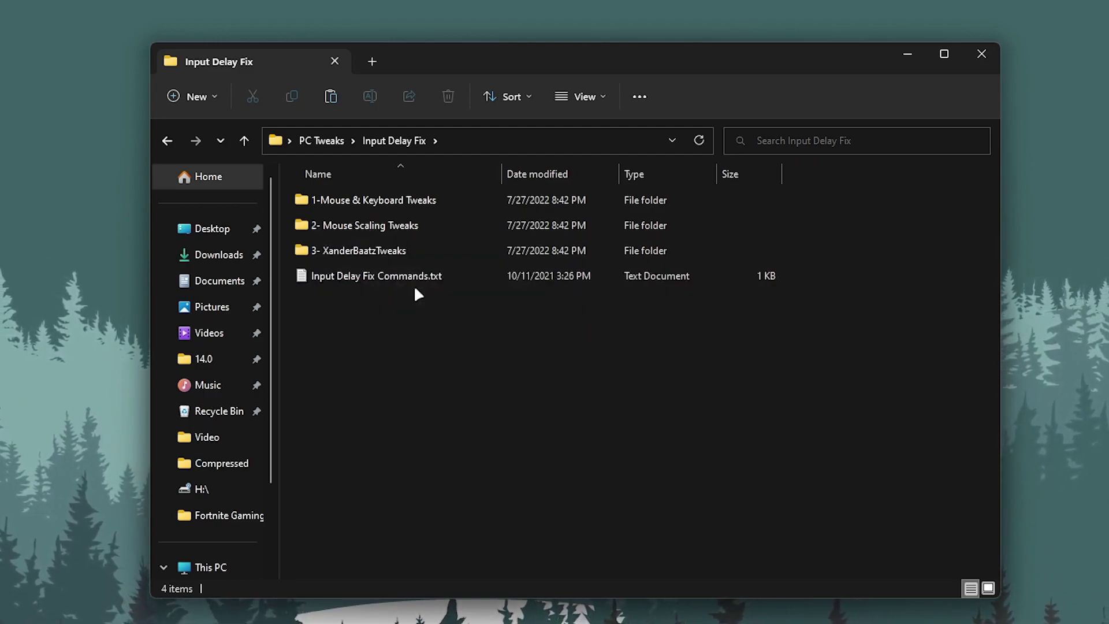
double_click(346, 199)
double_click(393, 200)
double_click(384, 225)
click(594, 397)
click(650, 377)
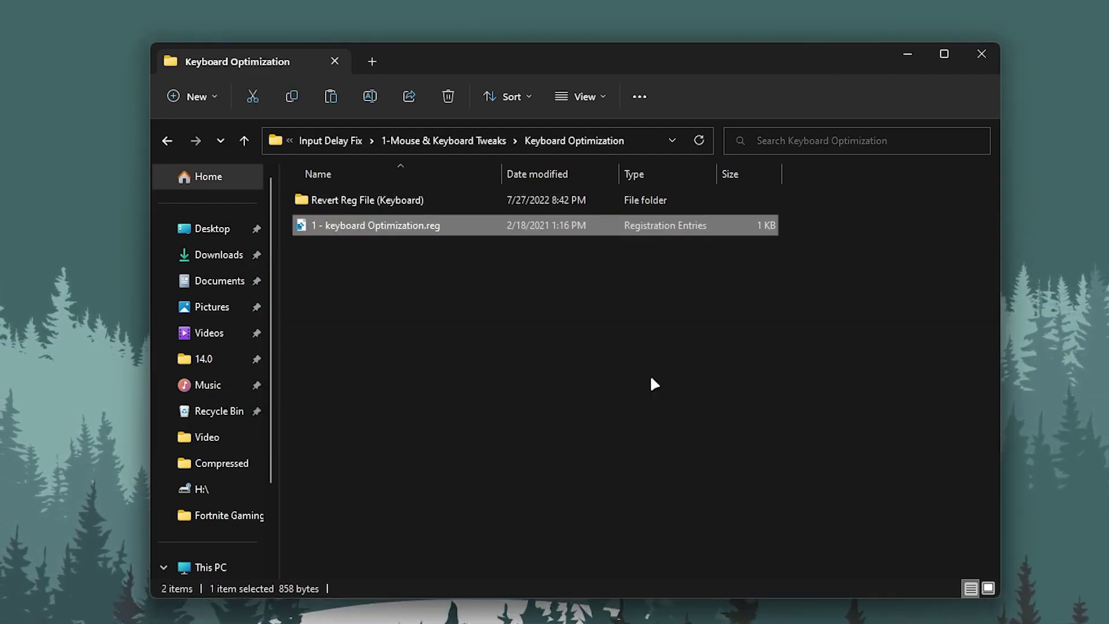
- Add 1 - Mouse Optimization.reg from the neighbouring Mouse Optimization folder to the registry and return to 1-Mouse & Keyboard Tweaks
key(BackSpace)
double_click(321, 225)
double_click(358, 227)
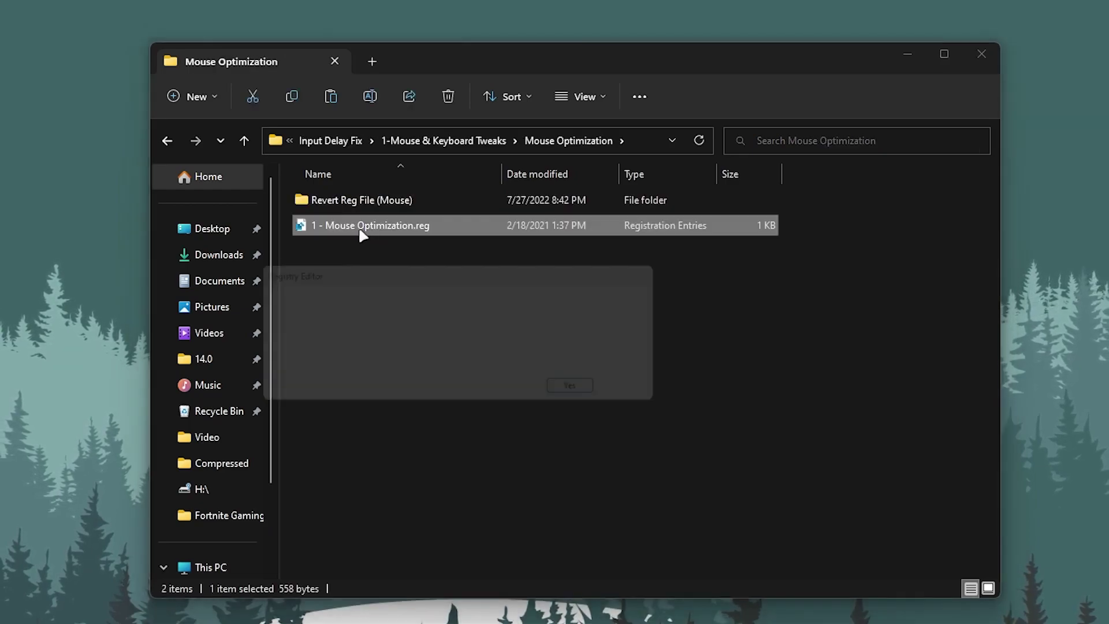
click(594, 397)
click(651, 378)
key(BackSpace)
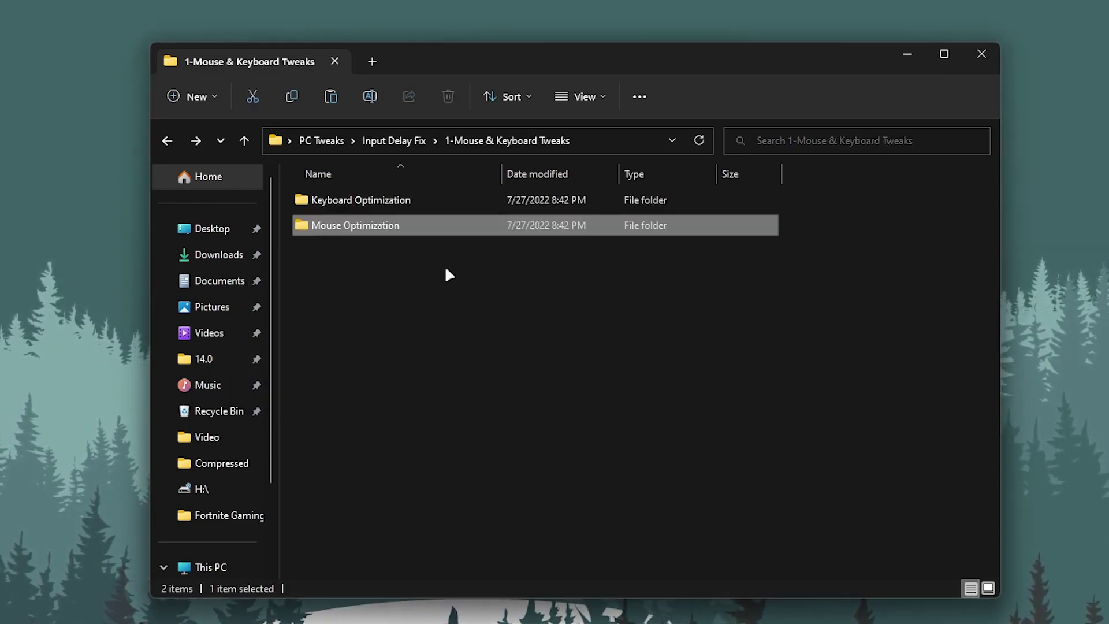
- Add 100%.reg from the 2- Mouse Scaling Tweaks folder to the registry and return to Input Delay Fix
key(BackSpace)
double_click(374, 225)
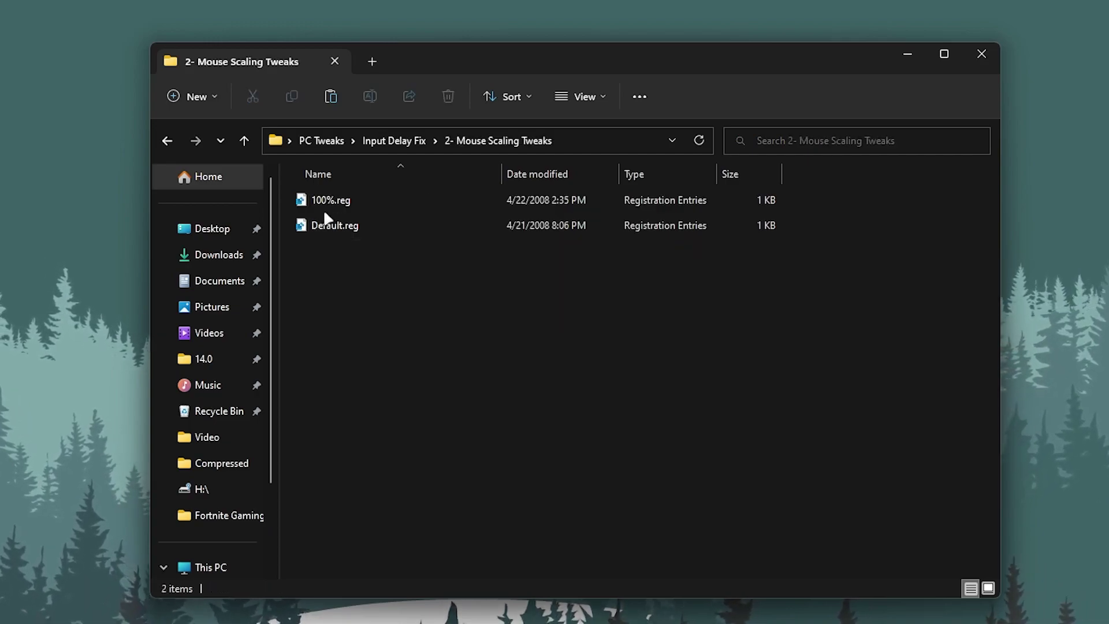
double_click(375, 199)
click(595, 397)
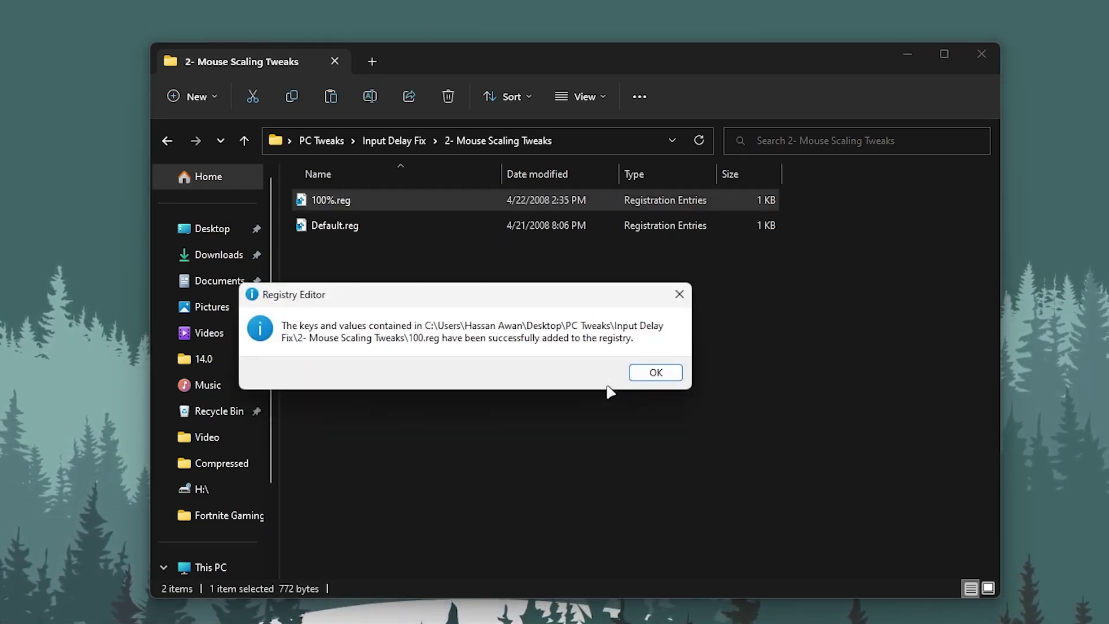
click(659, 373)
key(BackSpace)
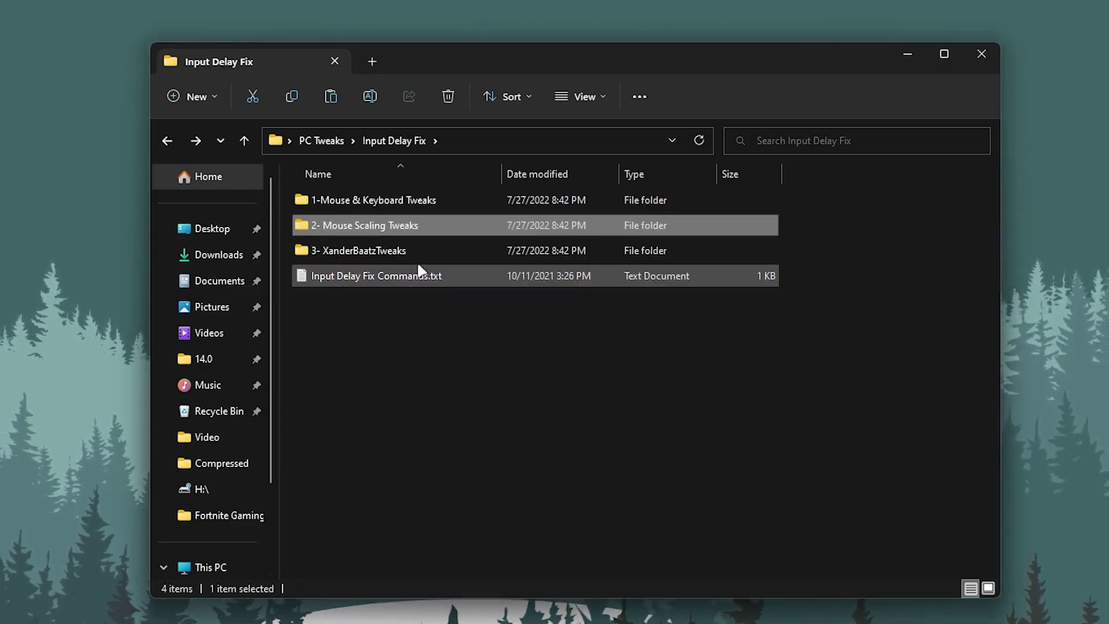
- Add XanderBaatzTweaks.reg from the 3- XanderBaatzTweaks folder to the registry and return to Input Delay Fix
double_click(425, 253)
double_click(341, 200)
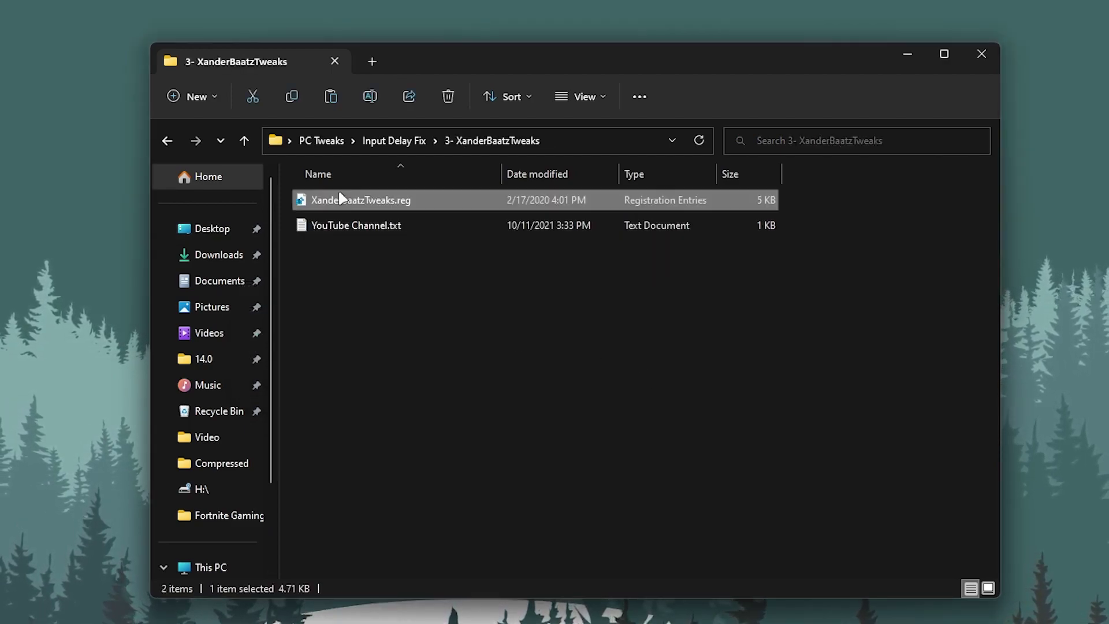
click(594, 396)
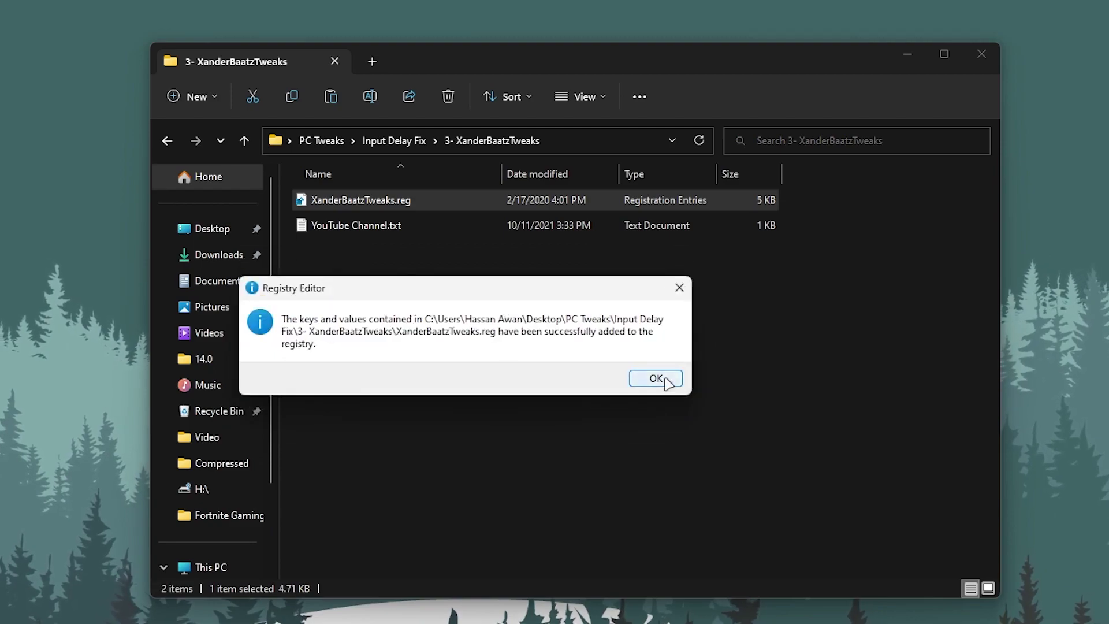
click(659, 377)
key(BackSpace)
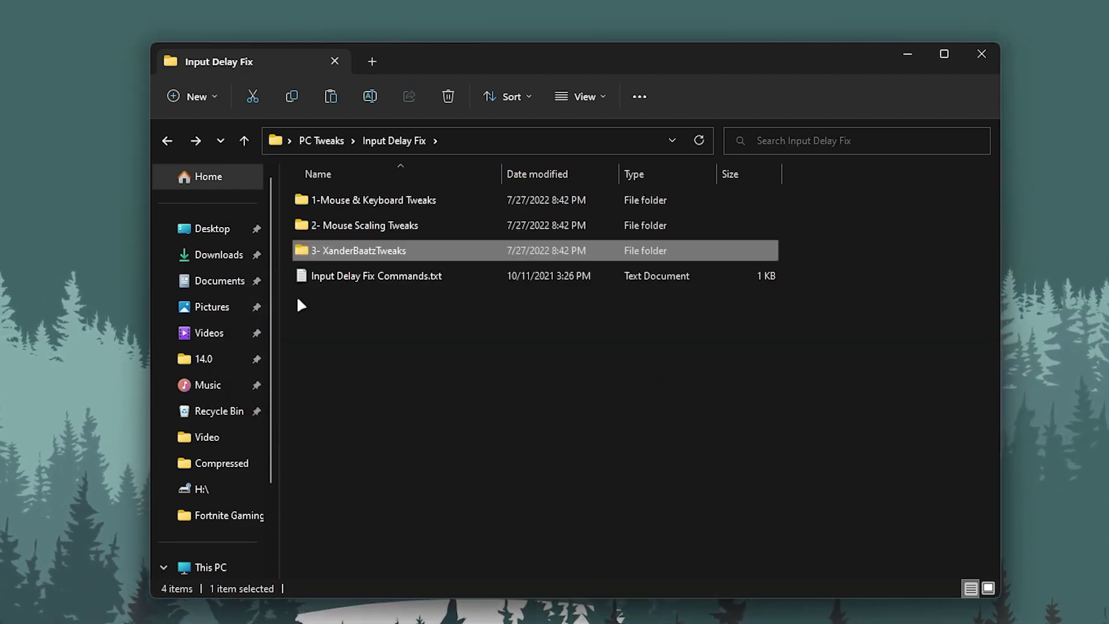
- Open Input Delay Fix Commands.txt and copy its three bcdedit commands
click(407, 278)
double_click(409, 283)
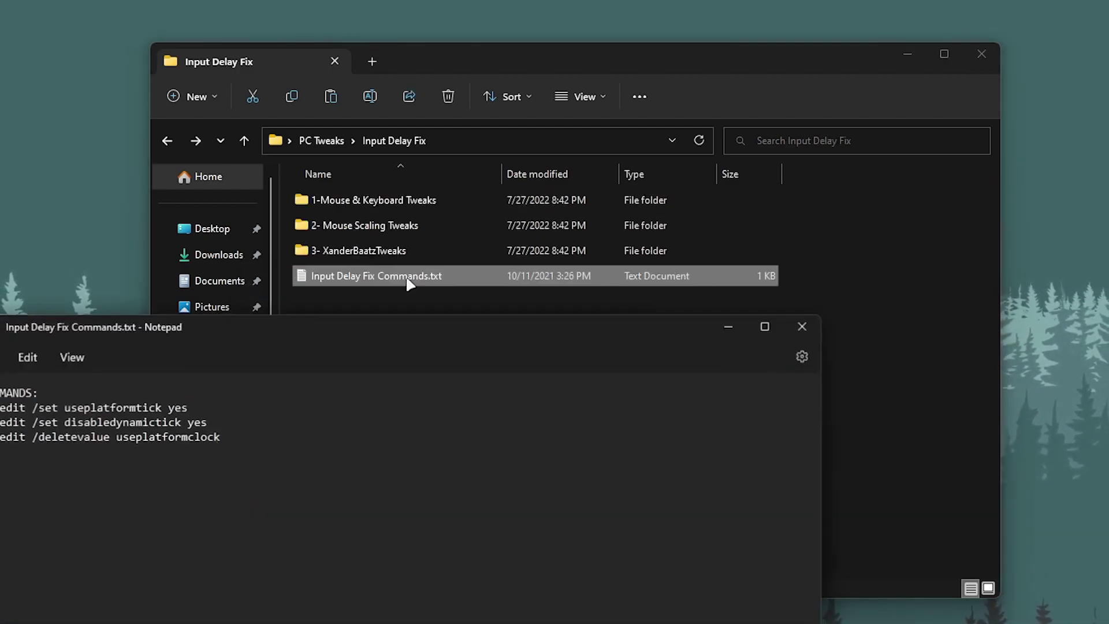
drag(122, 253, 376, 287)
key(cmd+c)
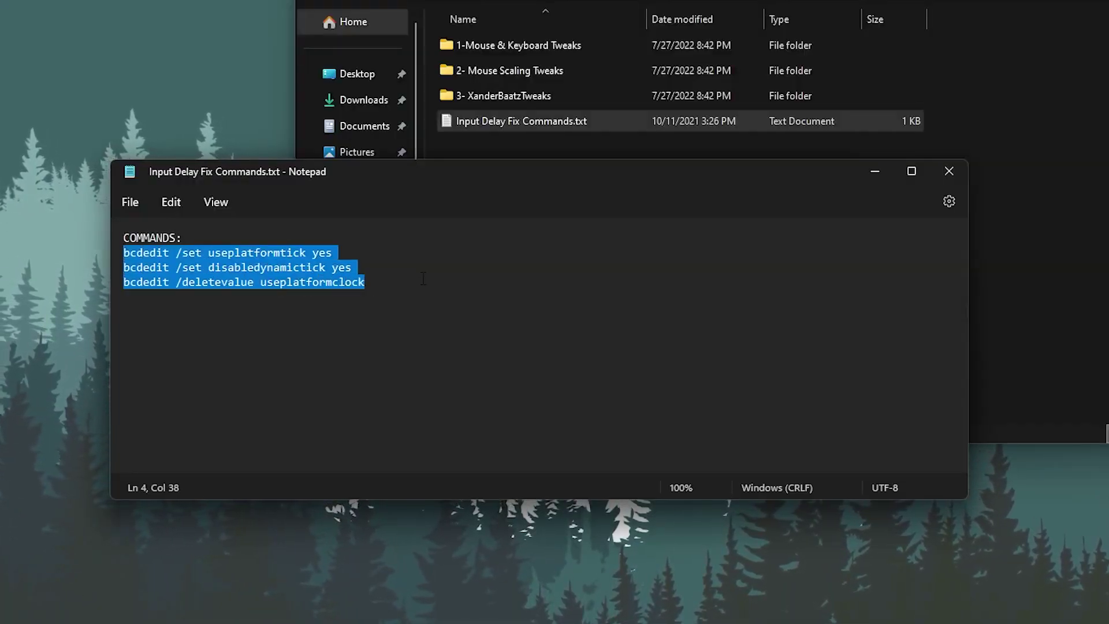
- Run the copied bcdedit commands in Command Prompt as administrator, and close both Command Prompt and the commands text file
click(469, 580)
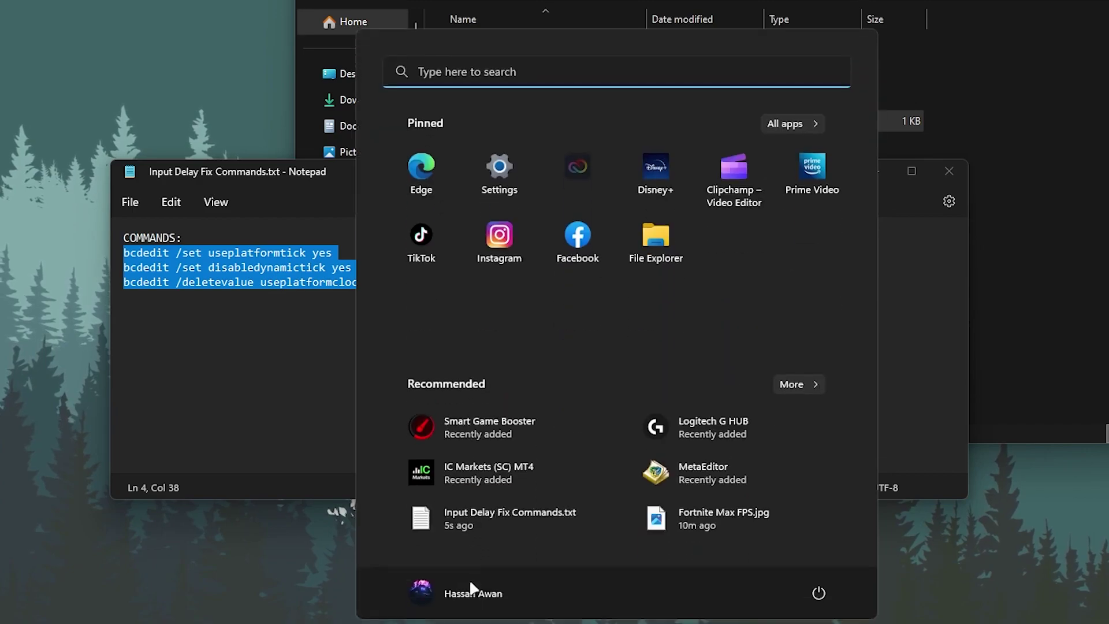
text(cmd)
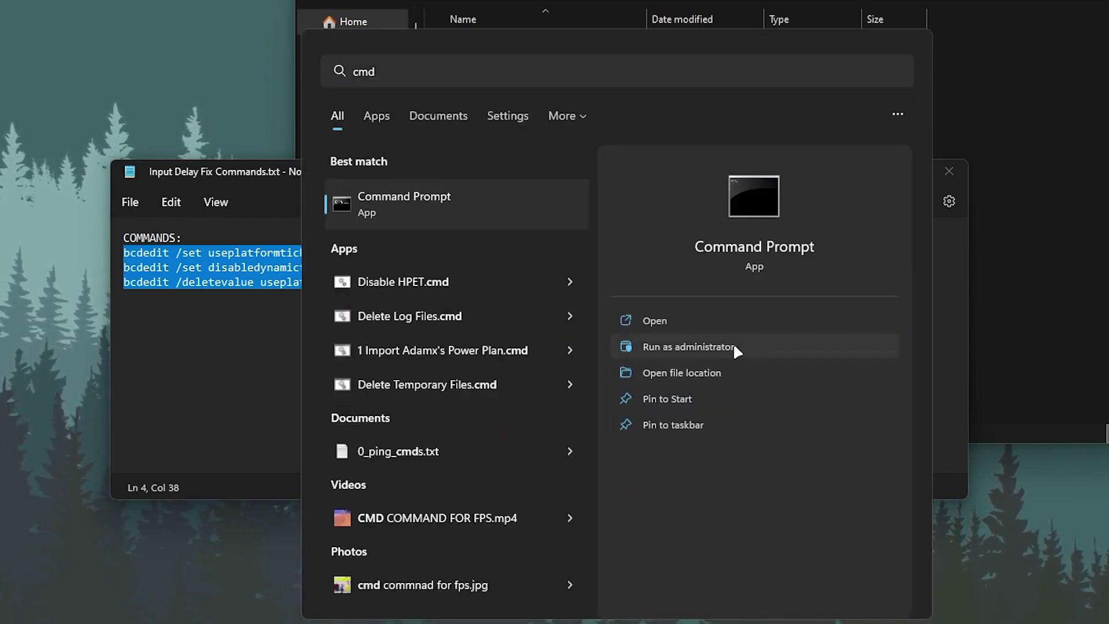
click(689, 347)
right_click(353, 104)
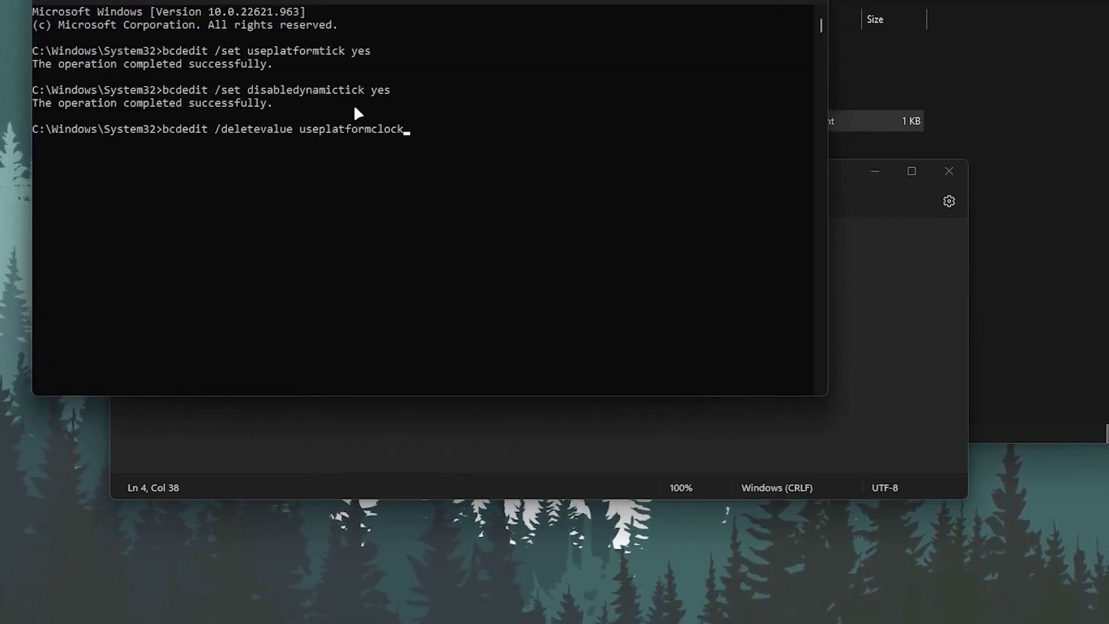
key(Return)
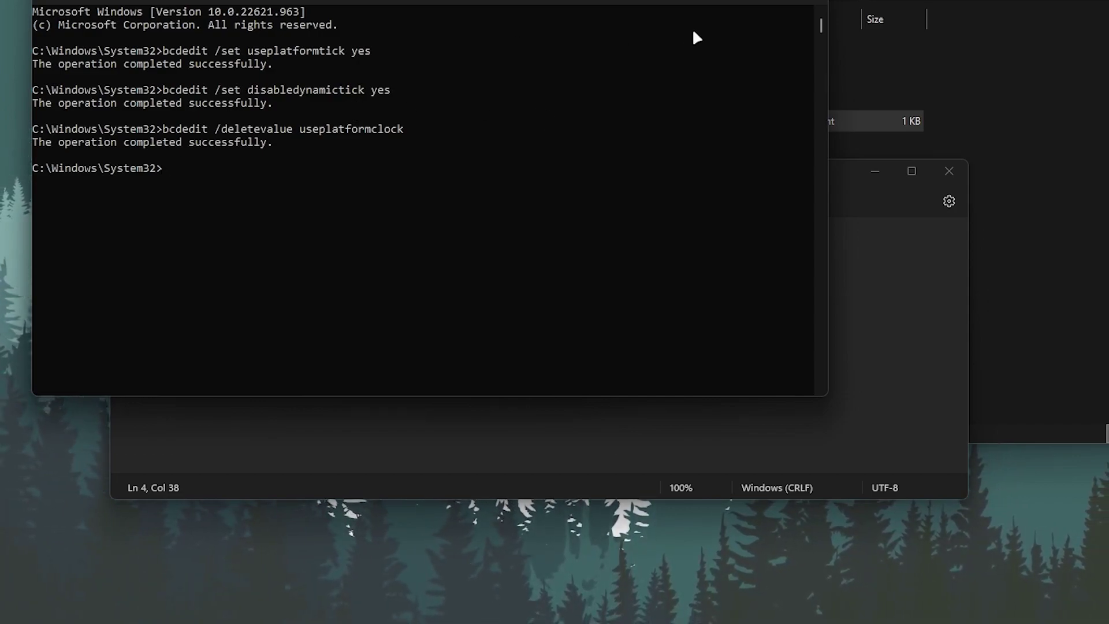
click(824, 3)
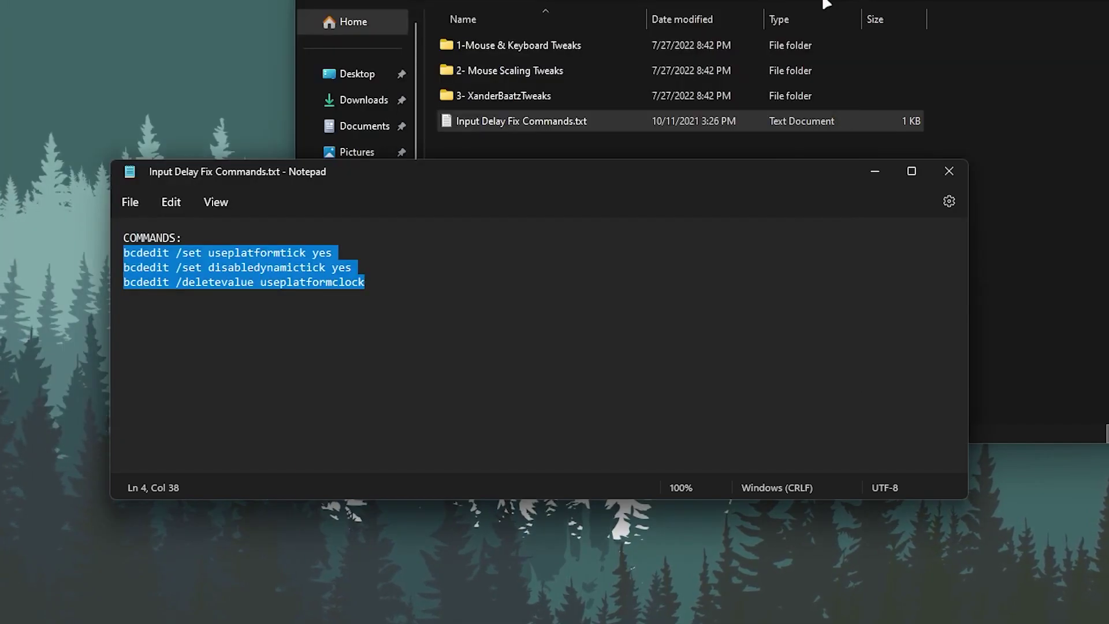
click(948, 171)
- Open the Ping Tweaks folder of PC Tweaks and add low ping and delay.reg to the registry, leaving no files selected
click(302, 134)
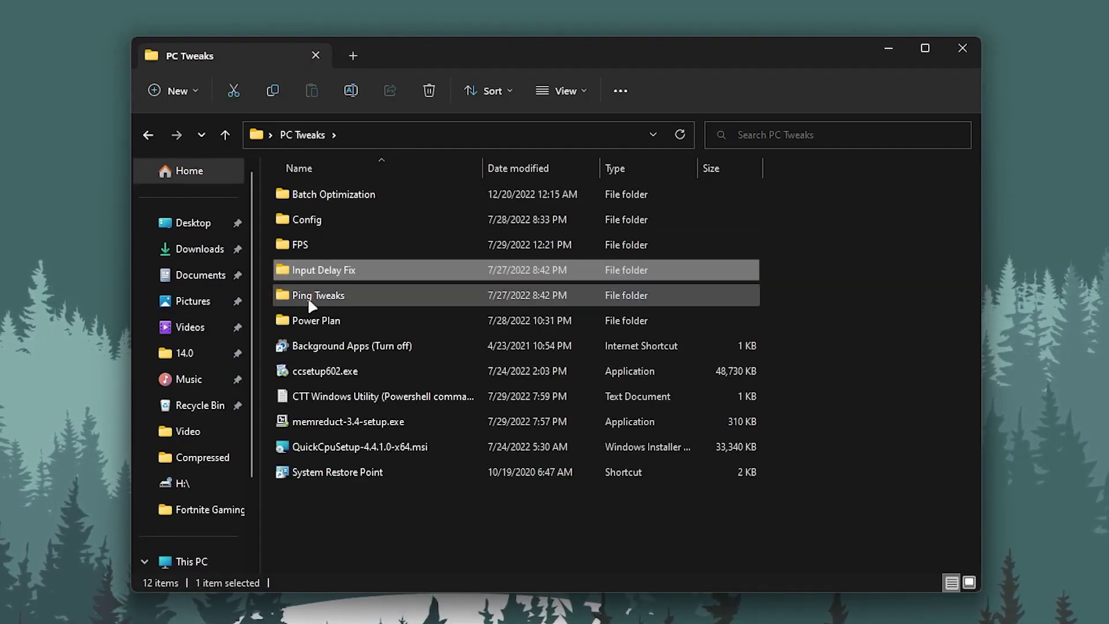
double_click(355, 292)
drag(356, 361, 595, 186)
click(506, 368)
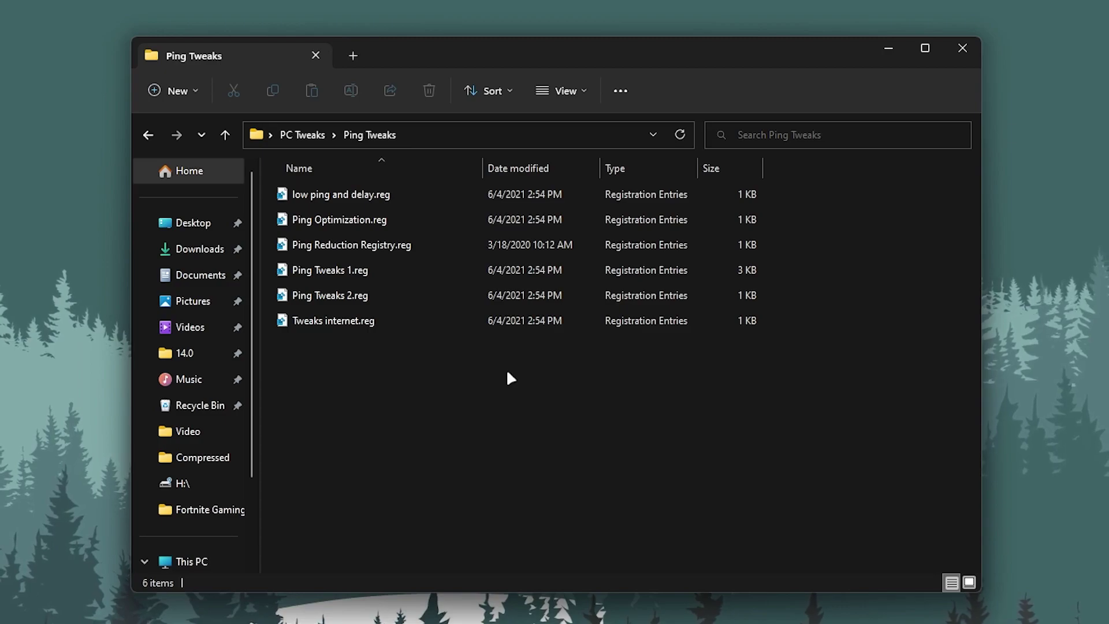
double_click(374, 197)
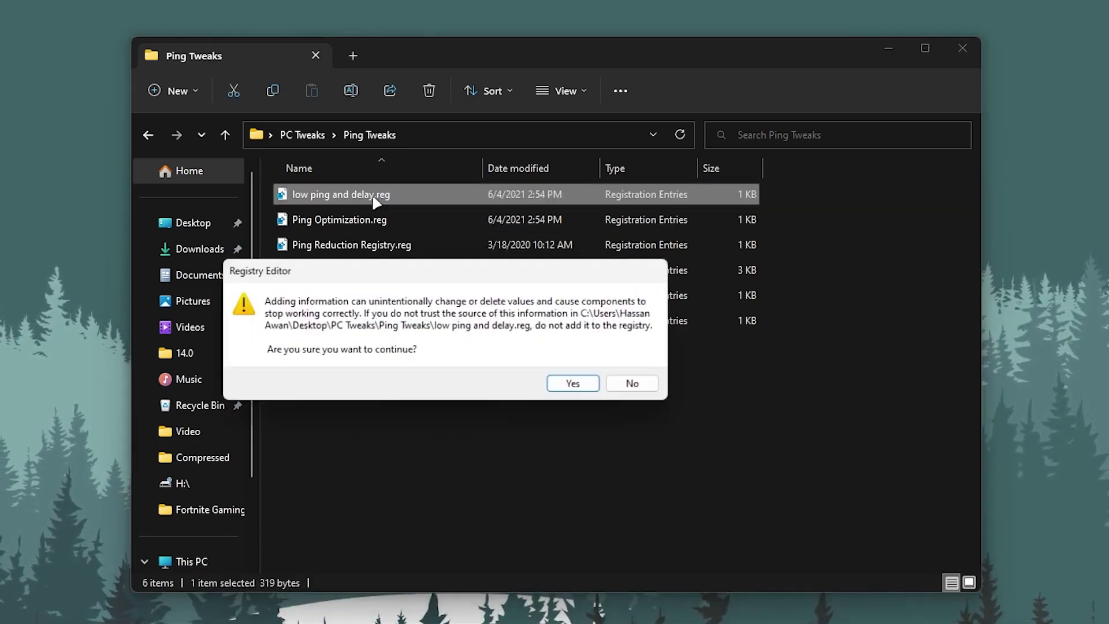
click(571, 384)
click(633, 366)
drag(808, 191, 343, 393)
click(342, 393)
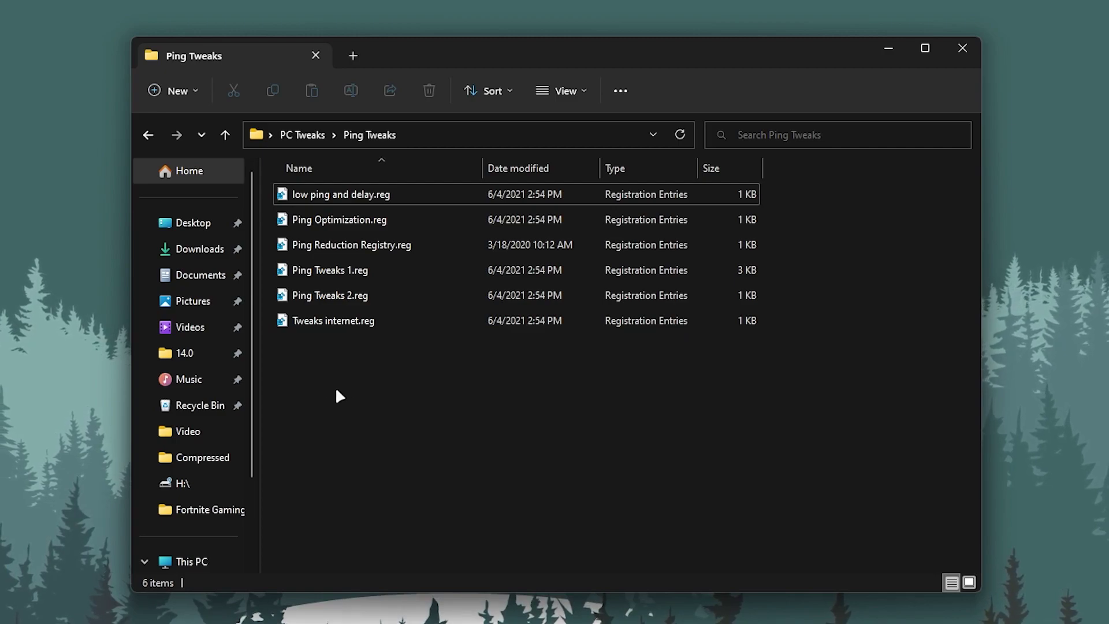
- Open the Power Plan folder of PC Tweaks and run 1 Import Adamx's Power Plan.cmd
click(306, 136)
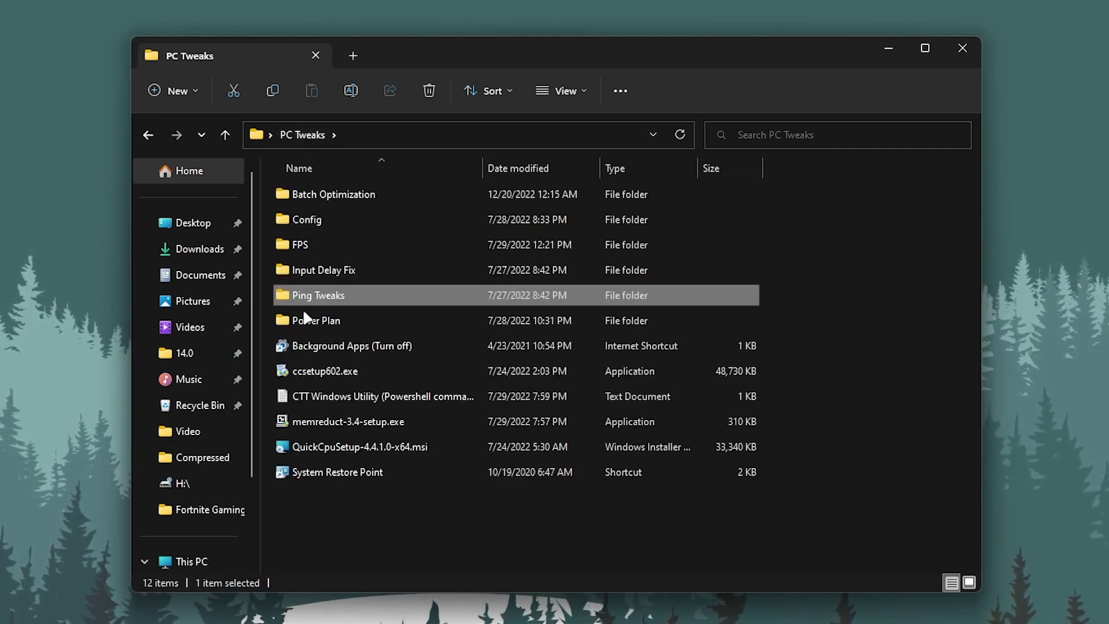
double_click(330, 321)
click(326, 220)
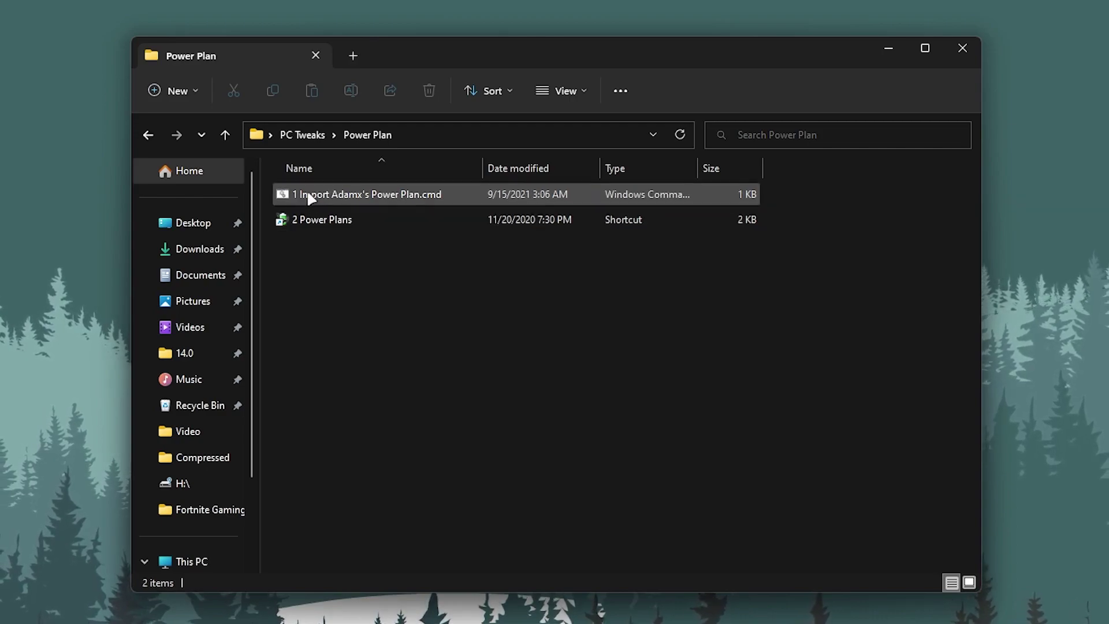
double_click(310, 195)
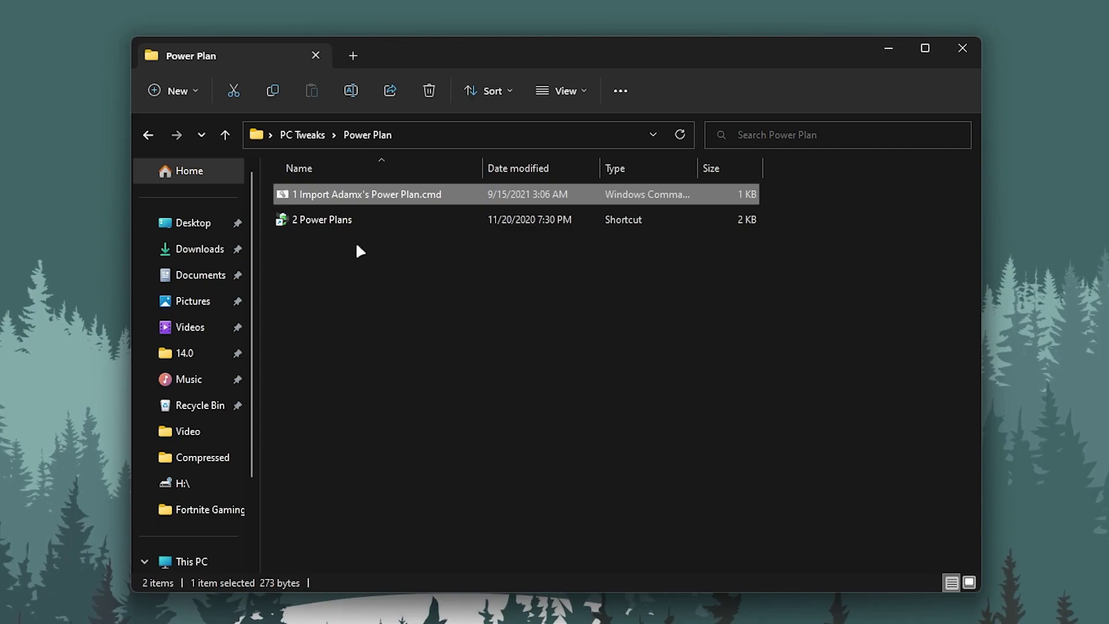
- Open the 2 Power Plans shortcut to view the available power plans, and close Power Options
click(347, 222)
double_click(368, 216)
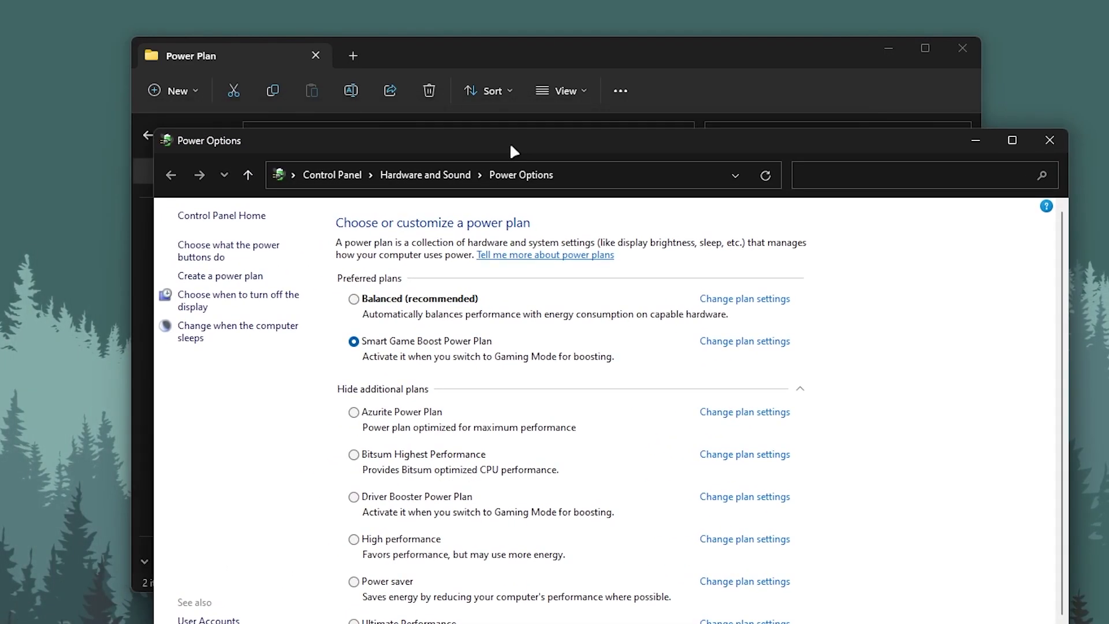
drag(512, 150, 484, 171)
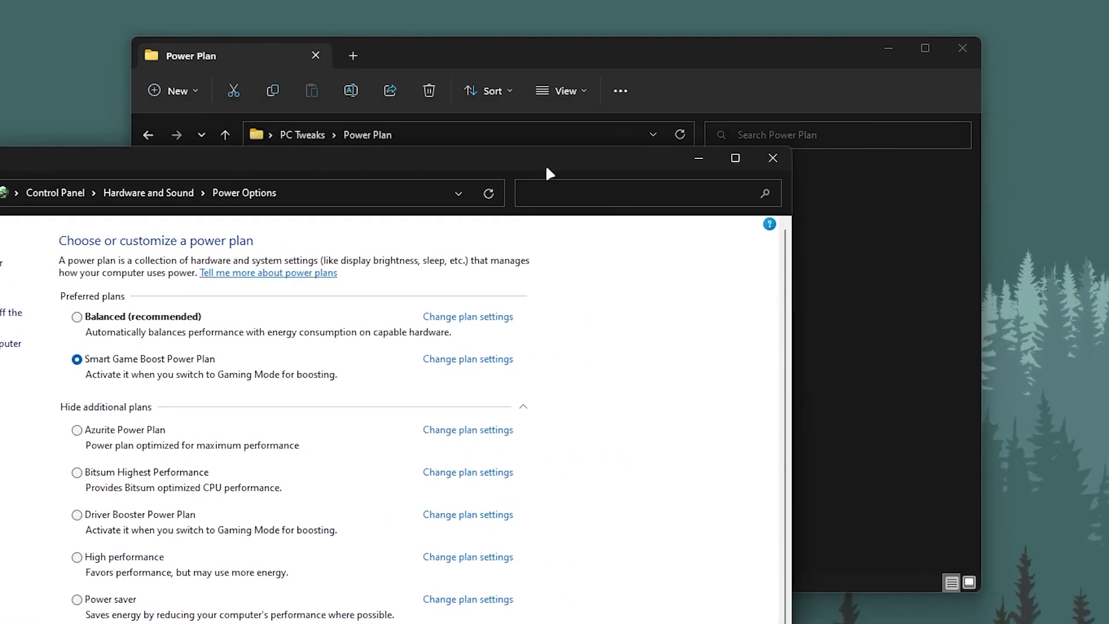
click(774, 158)
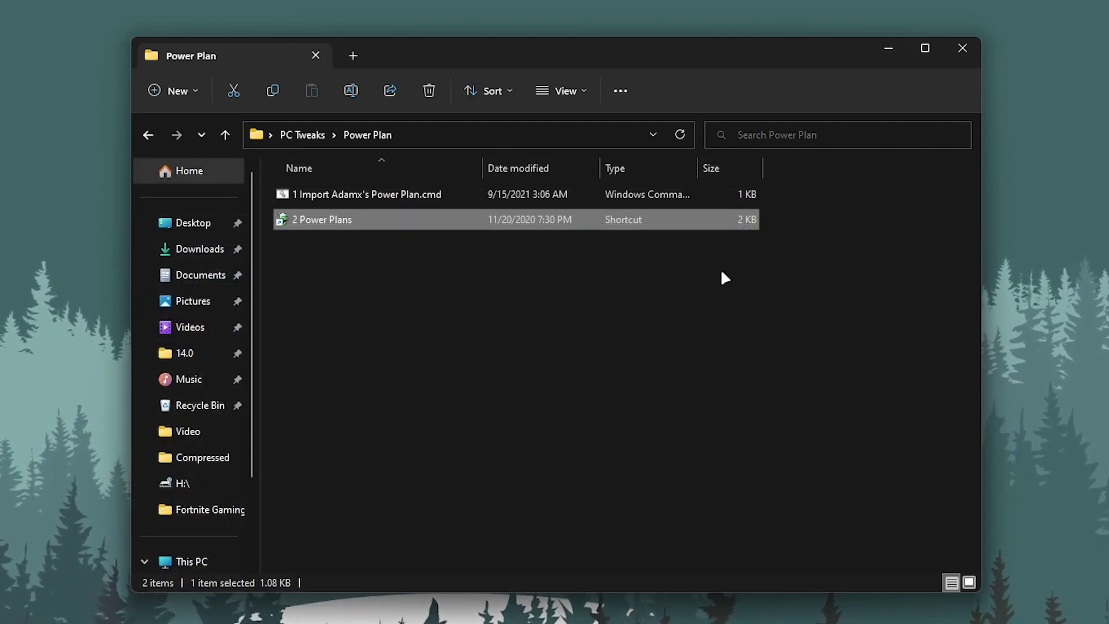
- Launch ParkControl, make the Bitsum Highest Performance profile active, close it and return to the PC Tweaks folder
key(super)
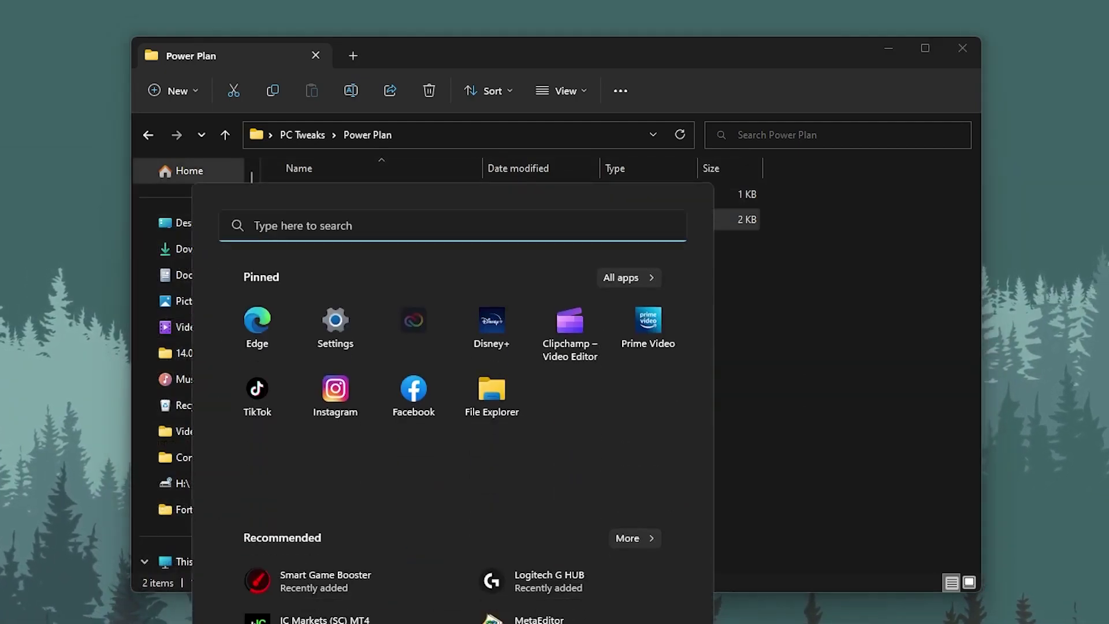
text(pak)
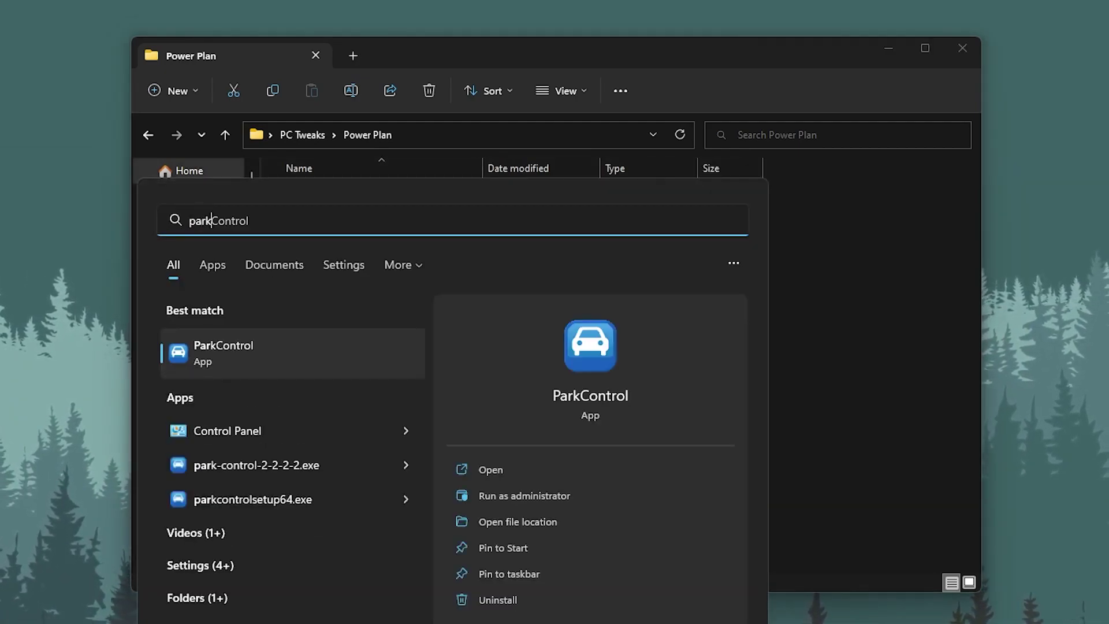
key(Return)
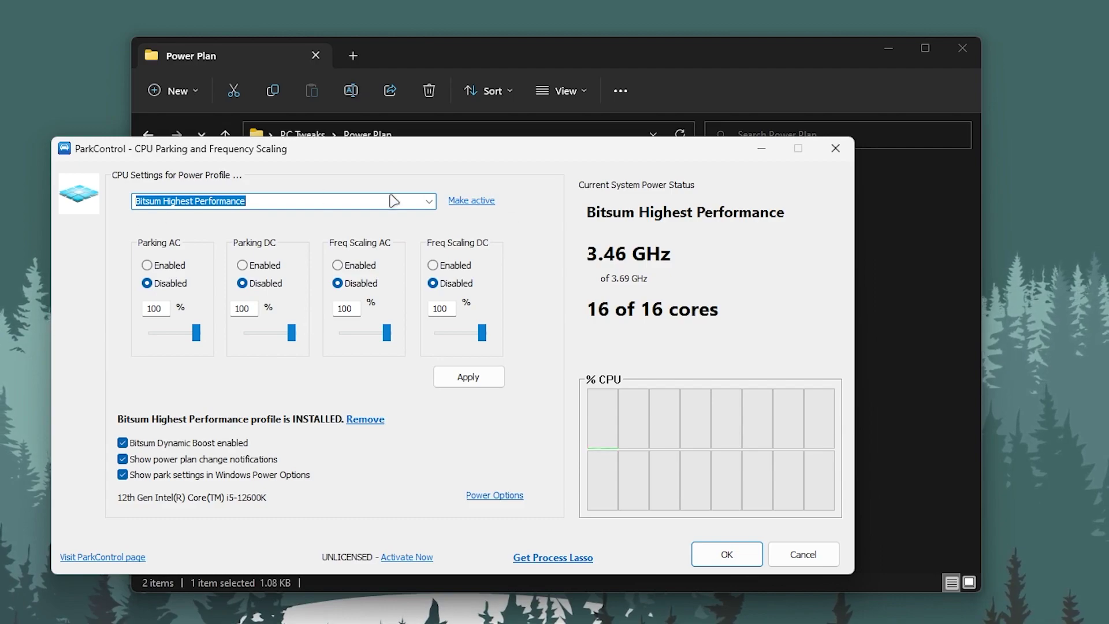
click(479, 201)
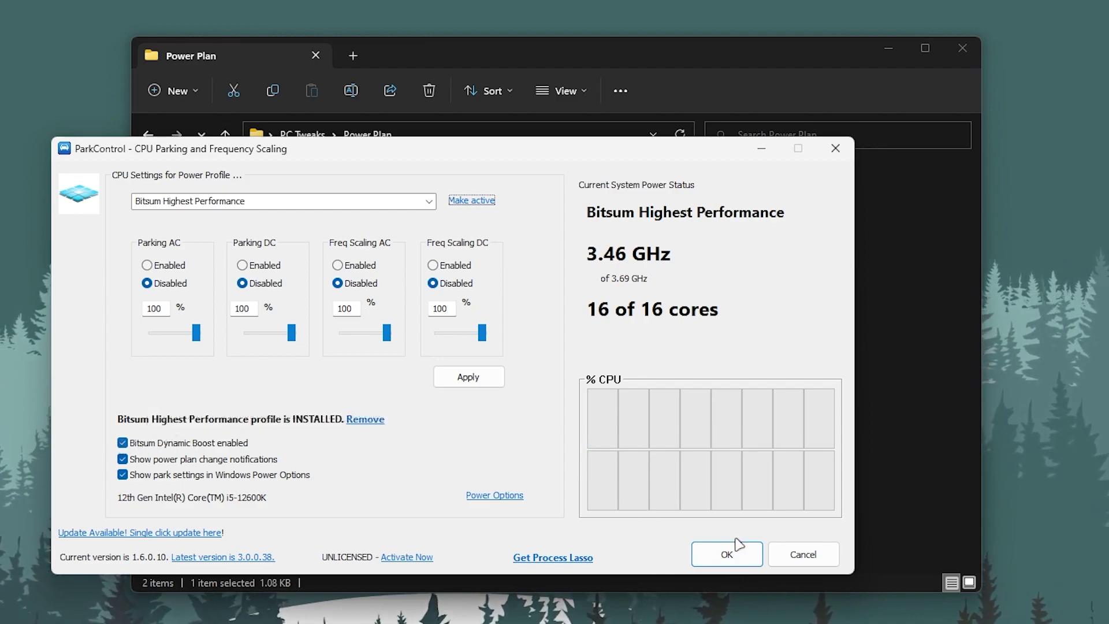
click(834, 149)
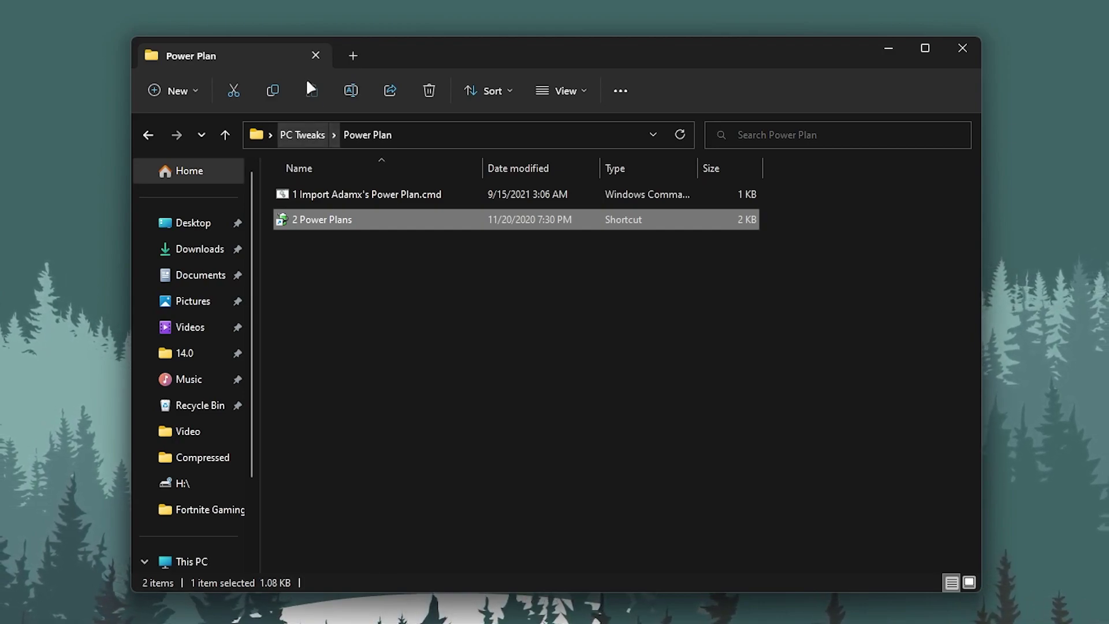
click(301, 136)
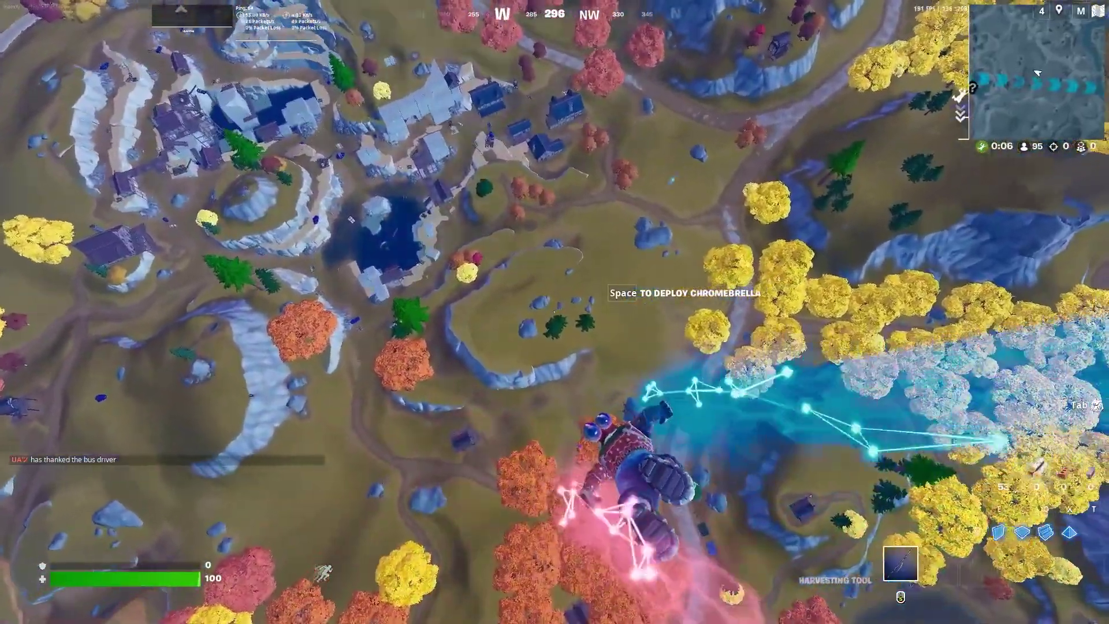
key(space)
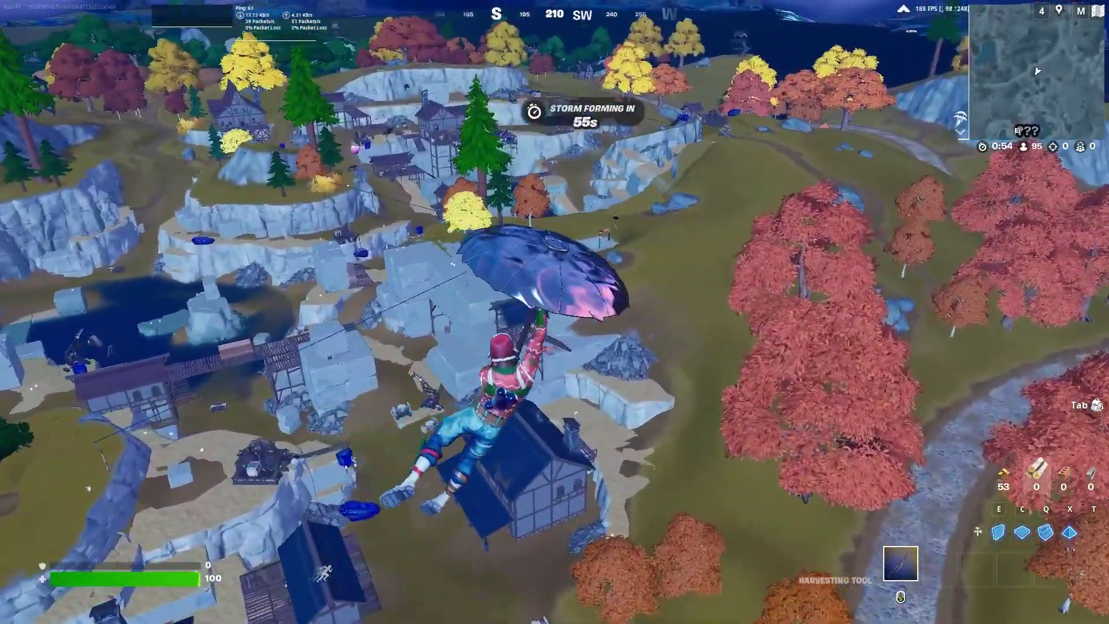
key(w)
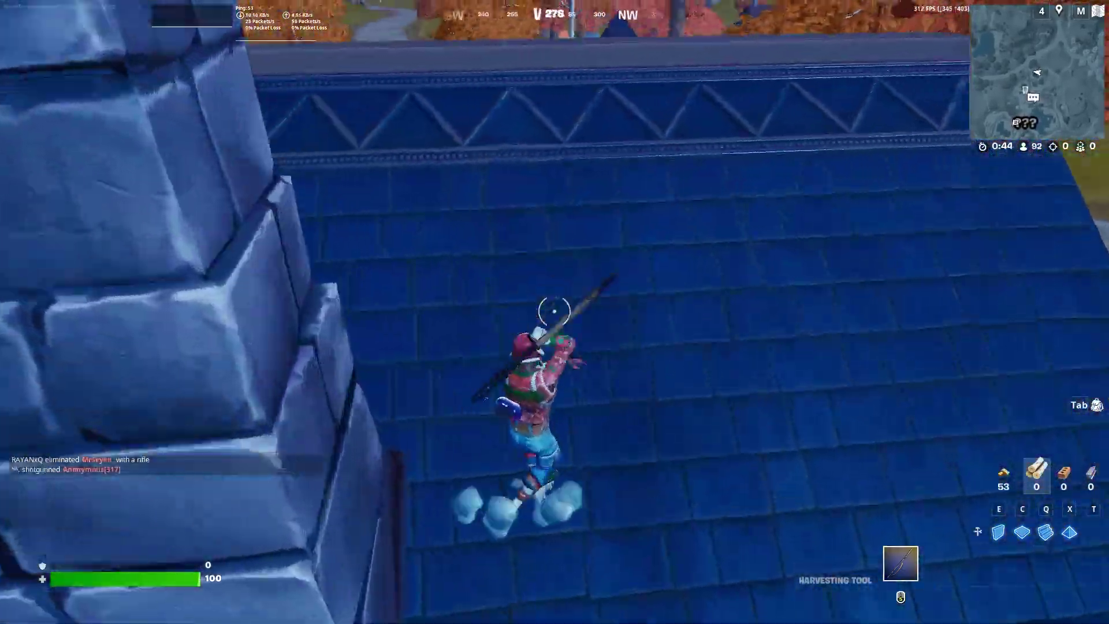
click(554, 311)
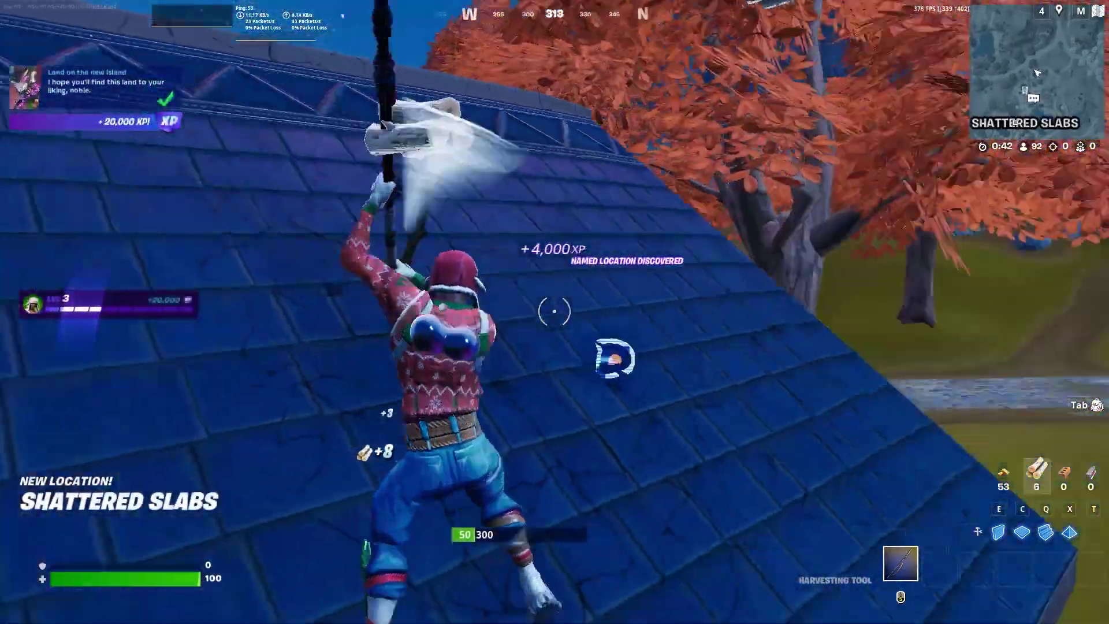
click(554, 311)
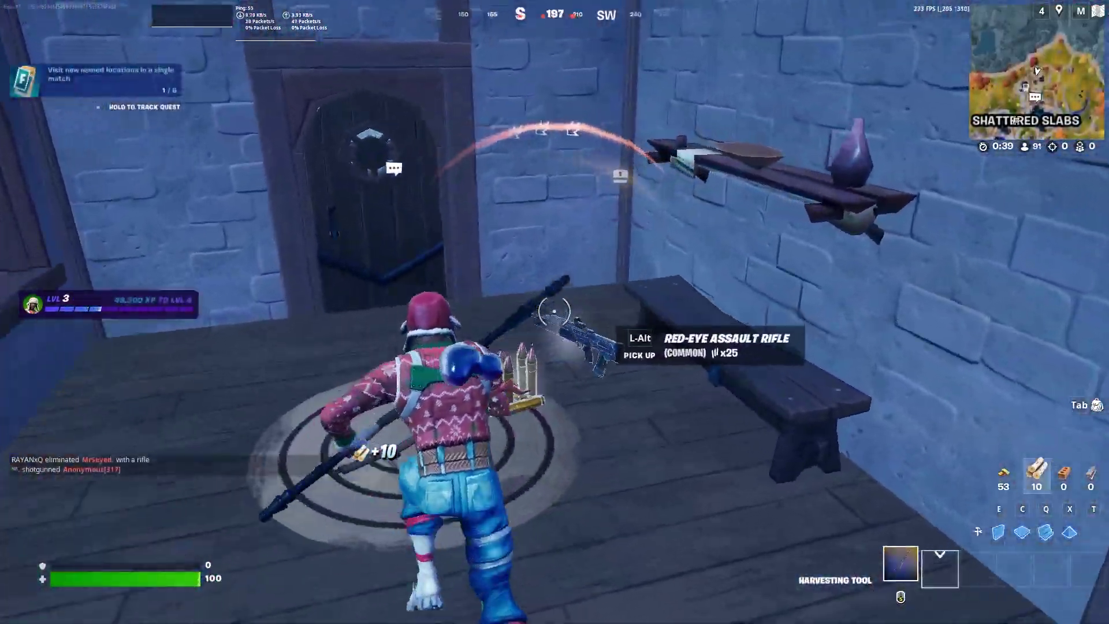
click(554, 311)
key(Tab)
key(Tab)
key(e)
key(f)
key(w)
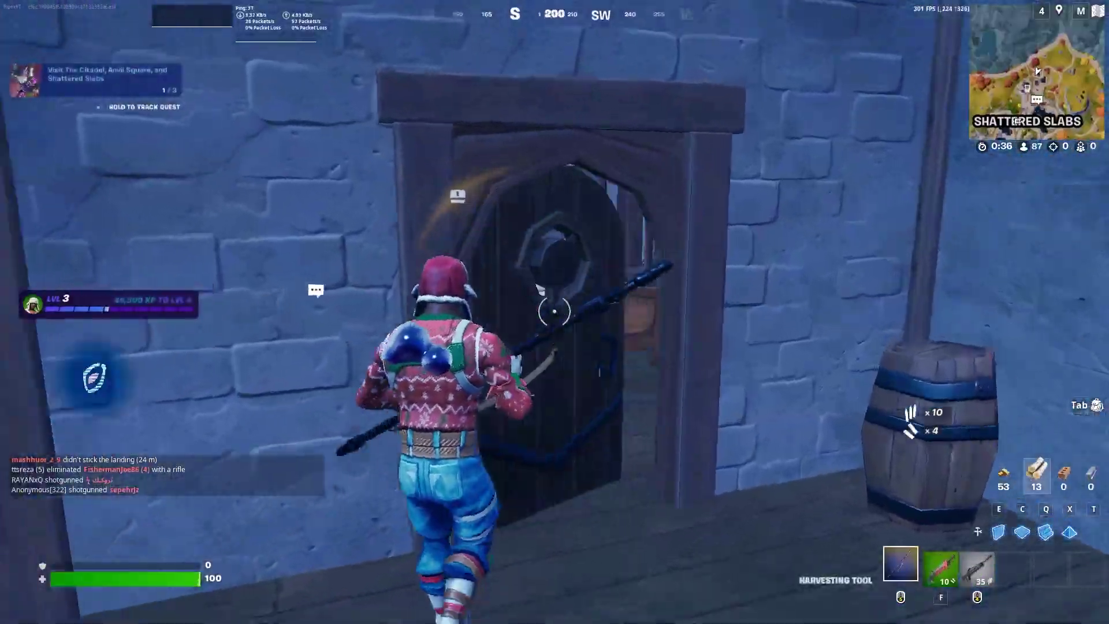
key(w)
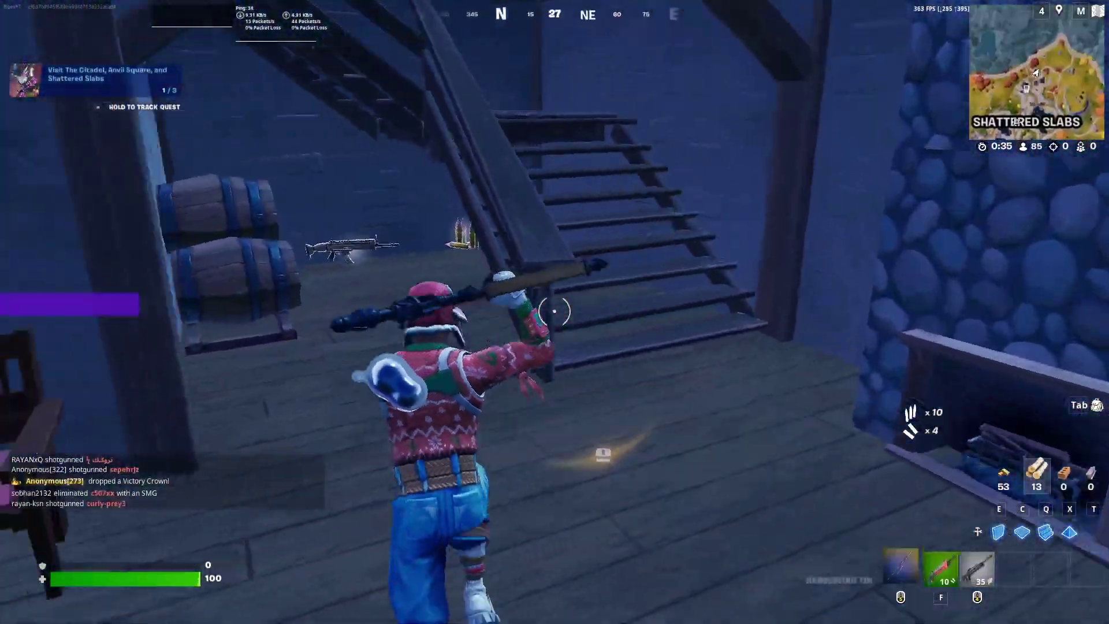
scroll(555, 312, down, 1)
key(alt)
key(w)
key(f)
key(w)
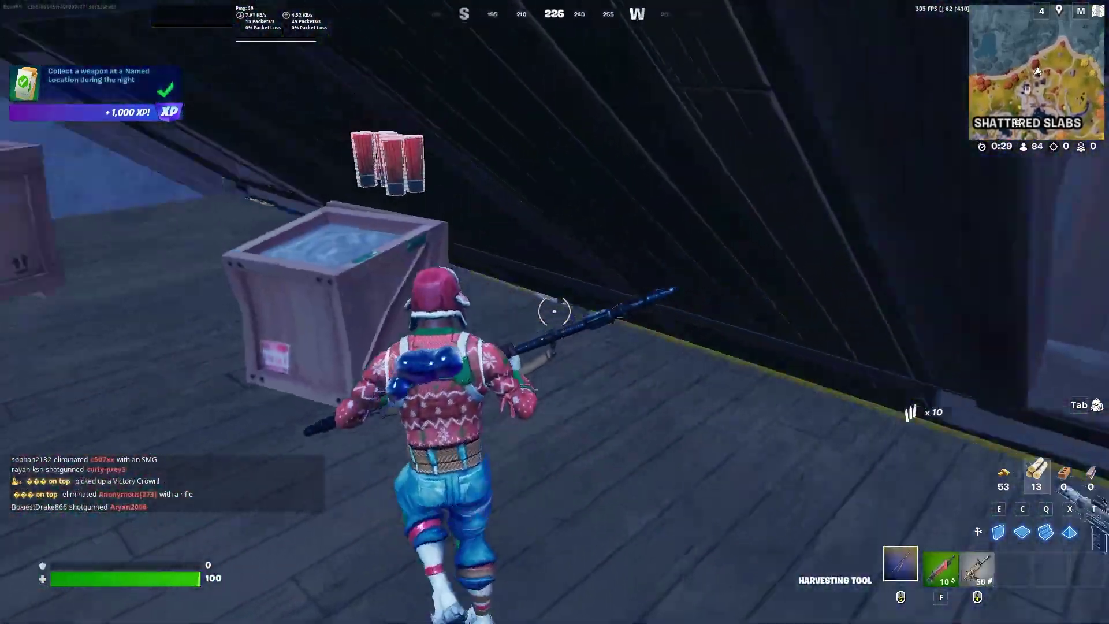
click(554, 312)
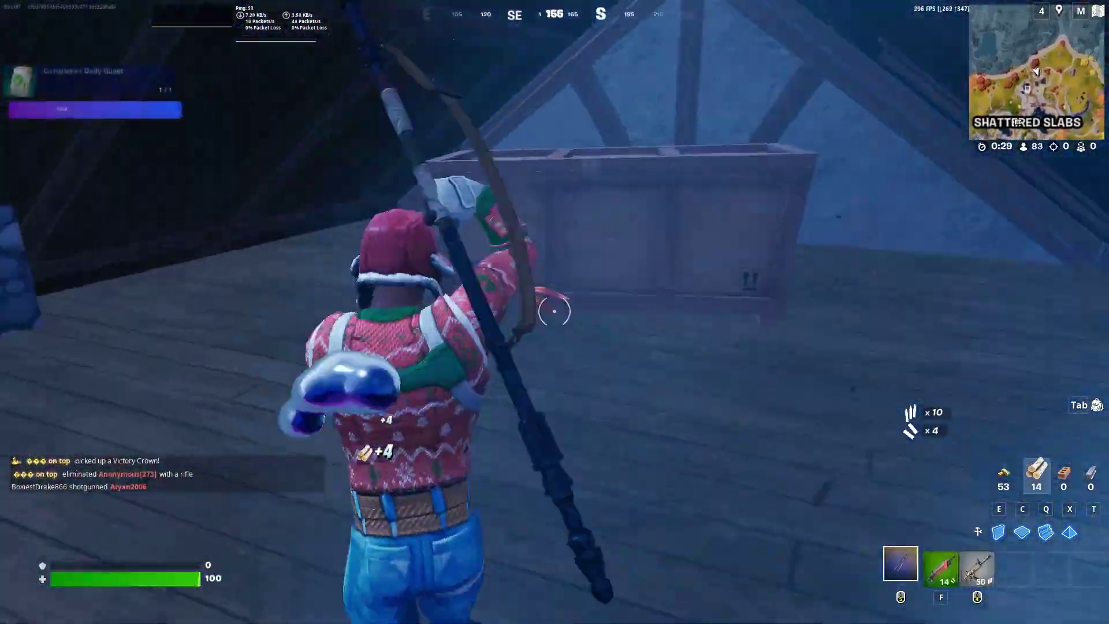
click(555, 312)
key(w)
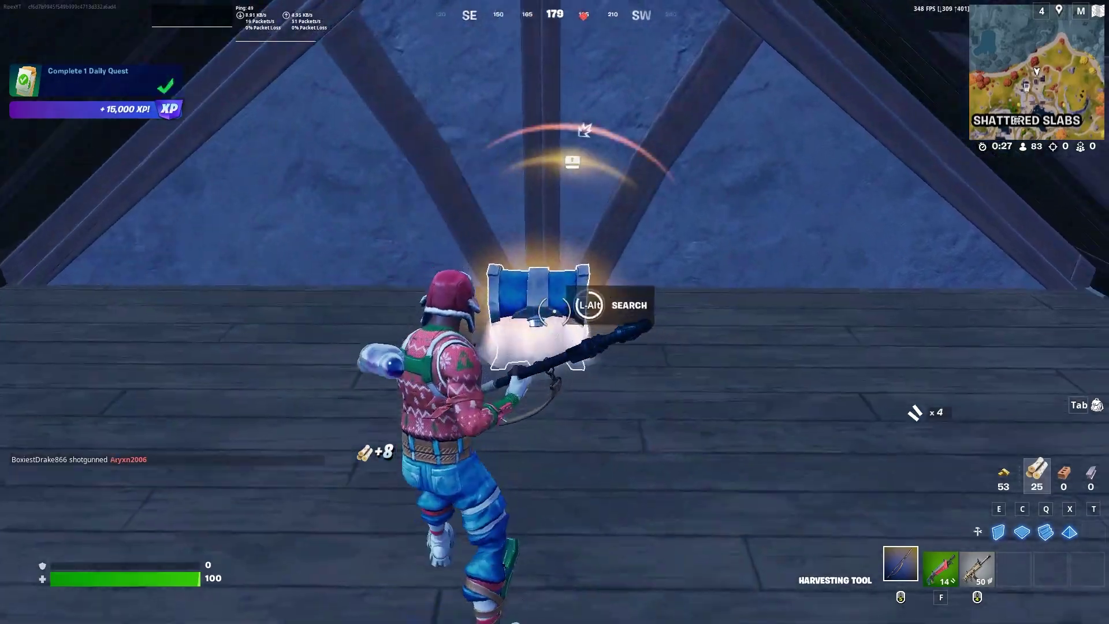
key(alt)
key(2)
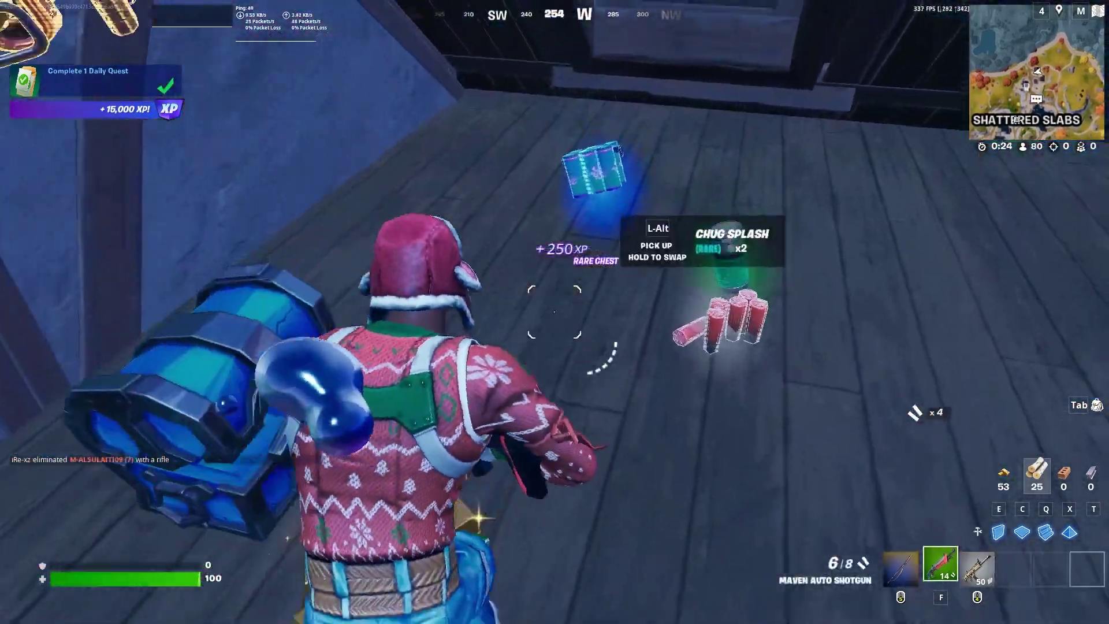
key(alt)
key(3)
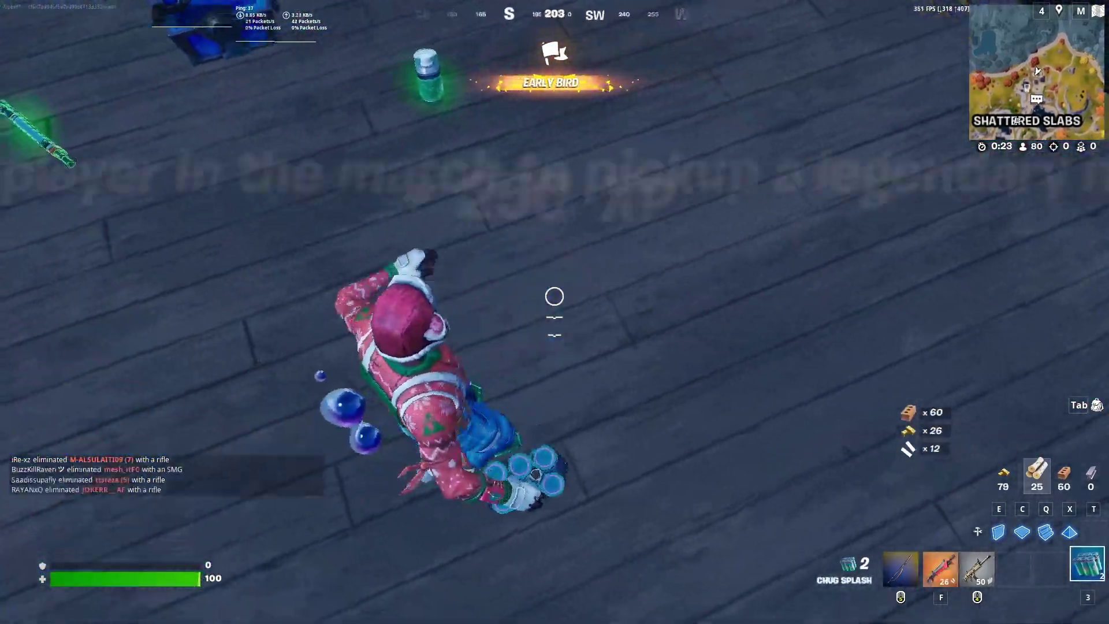